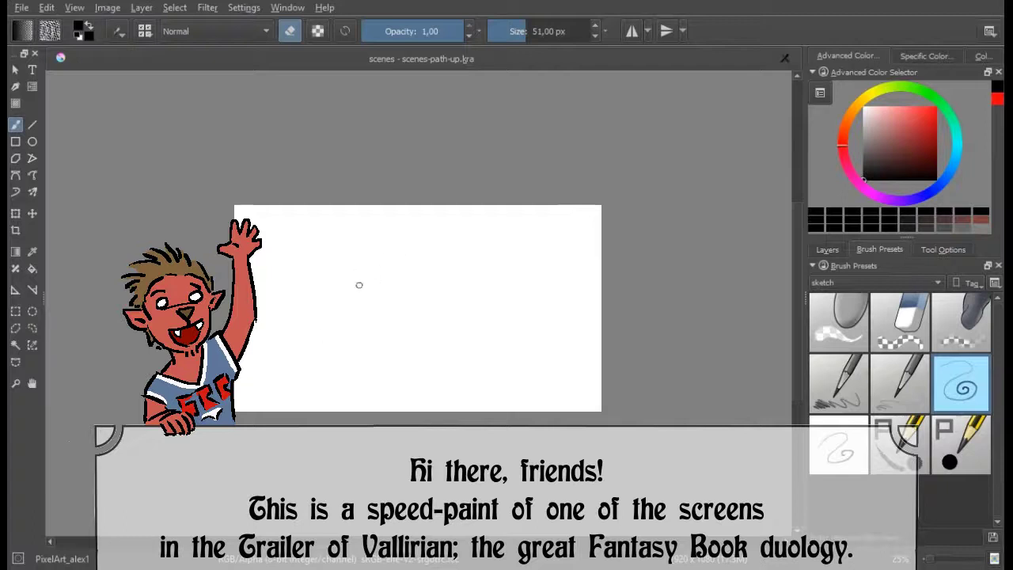
Sketch the first large arch curves, a sweeping curve and rough horizontal guide lines in grey
mouse_move(475, 260)
mouse_down()
mouse_move(451, 293)
mouse_move(527, 369)
mouse_up()
drag(316, 357, 384, 388)
mouse_move(400, 251)
mouse_down()
mouse_move(447, 227)
mouse_move(531, 367)
mouse_move(459, 255)
mouse_up()
drag(308, 310, 405, 305)
drag(337, 370, 489, 361)
drag(507, 364, 540, 396)
mouse_move(309, 321)
mouse_down()
mouse_move(316, 261)
mouse_move(311, 321)
mouse_up()
drag(309, 265, 342, 227)
Rough in the central and right pillars, the right arch and the left arch strokes
drag(400, 250, 408, 305)
mouse_move(395, 218)
mouse_down()
mouse_move(428, 238)
mouse_move(407, 321)
mouse_up()
drag(499, 305, 499, 356)
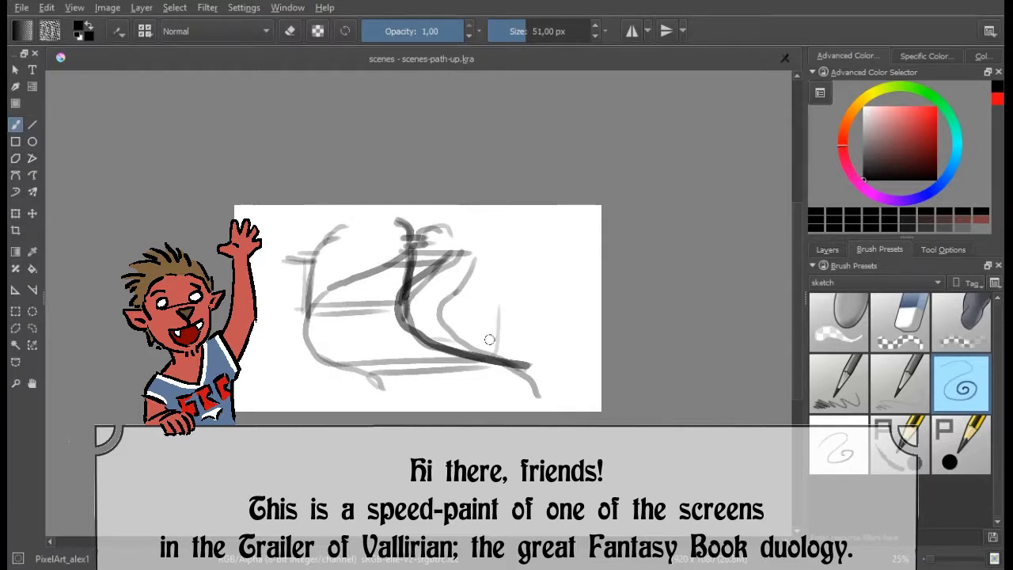
drag(494, 277, 501, 356)
mouse_move(483, 225)
mouse_down()
mouse_move(498, 289)
mouse_move(503, 277)
mouse_up()
drag(391, 218, 408, 246)
drag(340, 228, 301, 253)
mouse_move(305, 245)
mouse_down()
mouse_move(305, 312)
mouse_move(340, 364)
mouse_up()
Add floor lines along the bottom and short vertical marks at the top middle
drag(507, 365, 547, 381)
drag(348, 372, 407, 389)
mouse_move(323, 267)
mouse_down()
mouse_move(407, 257)
mouse_move(348, 273)
mouse_up()
drag(366, 230, 366, 252)
mouse_move(373, 228)
mouse_down()
mouse_move(373, 250)
mouse_move(385, 247)
mouse_up()
drag(389, 225, 390, 246)
Sketch the small central statue's head, body and vertical outline
mouse_move(437, 295)
mouse_down()
mouse_move(427, 336)
mouse_move(456, 307)
mouse_up()
mouse_move(438, 230)
mouse_down()
mouse_move(437, 295)
mouse_move(455, 251)
mouse_move(456, 303)
mouse_up()
drag(453, 261, 461, 344)
drag(447, 211, 459, 291)
drag(457, 294, 457, 348)
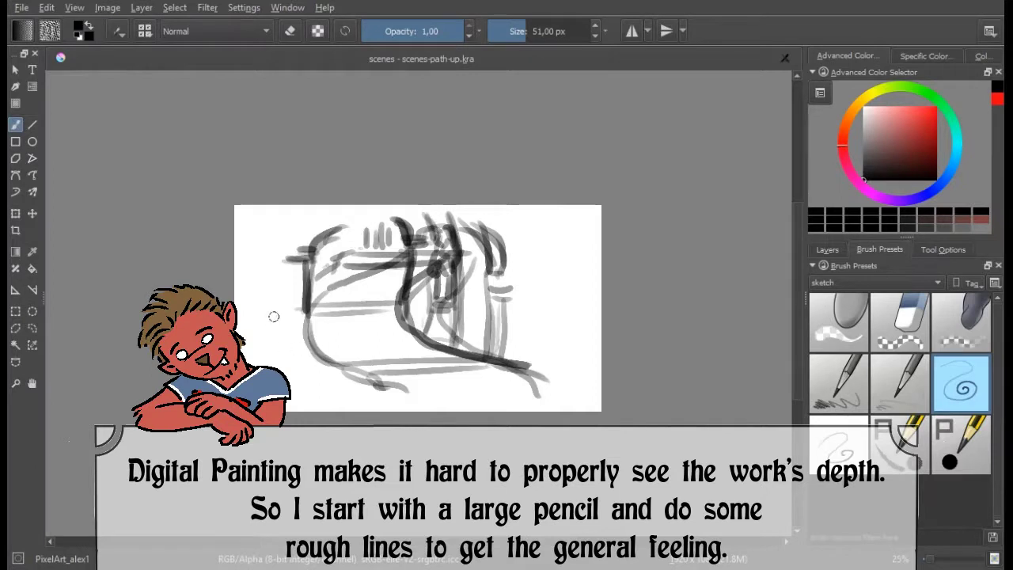
Hatch the lower-left corner and draw a long dark floor line across to the right
mouse_move(273, 317)
mouse_down()
mouse_move(294, 354)
mouse_move(315, 361)
mouse_up()
mouse_move(309, 316)
mouse_down()
mouse_move(261, 319)
mouse_move(336, 364)
mouse_up()
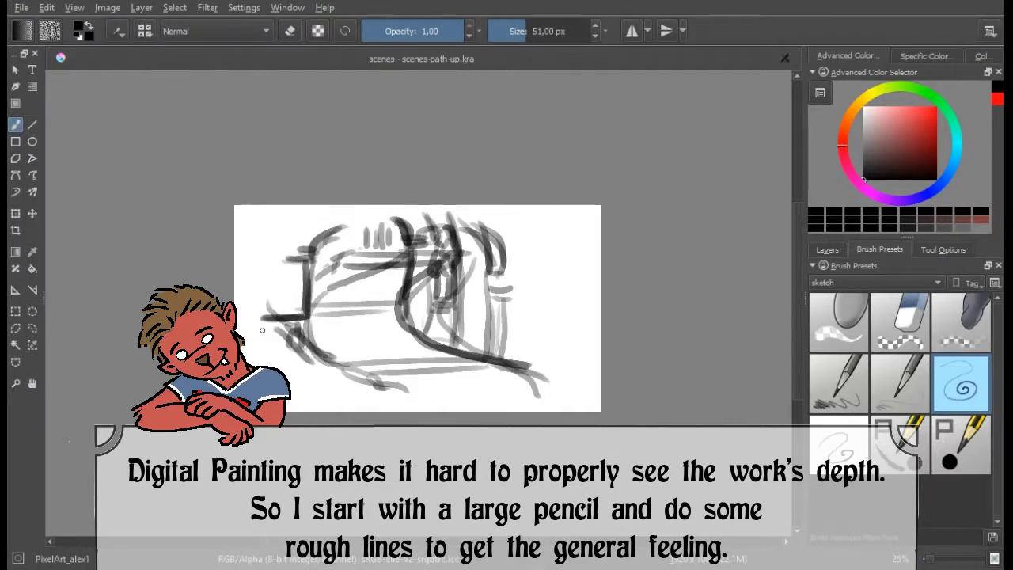
drag(262, 329, 335, 366)
mouse_move(298, 324)
mouse_down()
mouse_move(367, 372)
mouse_move(492, 370)
mouse_up()
drag(440, 348, 544, 375)
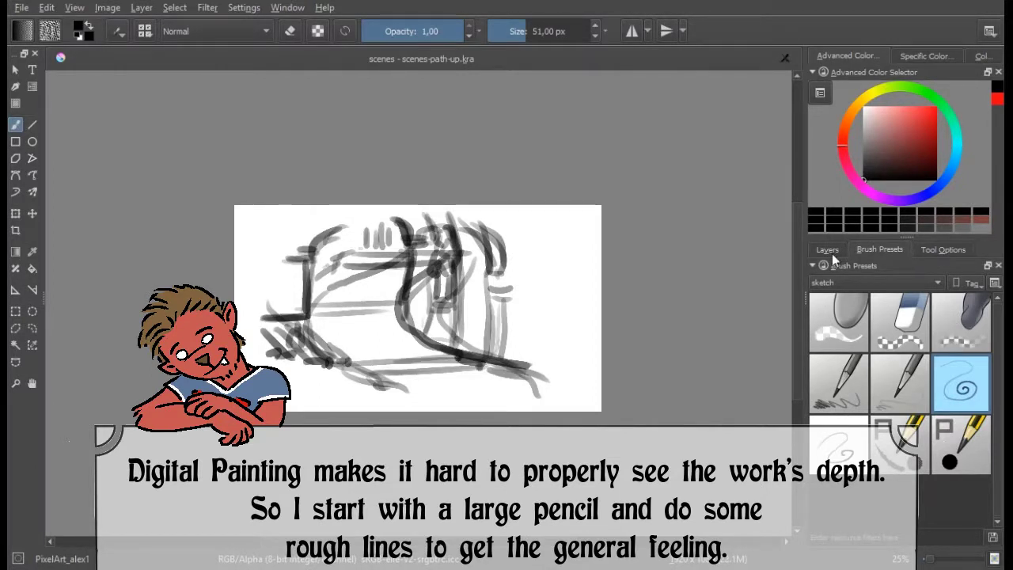
Lower the sketch layer's opacity and select a fine brush from the Ink presets
click(827, 249)
click(896, 295)
click(879, 249)
click(875, 282)
click(897, 336)
click(831, 360)
Zoom in and ink the statue's head, hair, clasped hands and shoulder
scroll(515, 276, up, 2)
scroll(522, 301, up, 1)
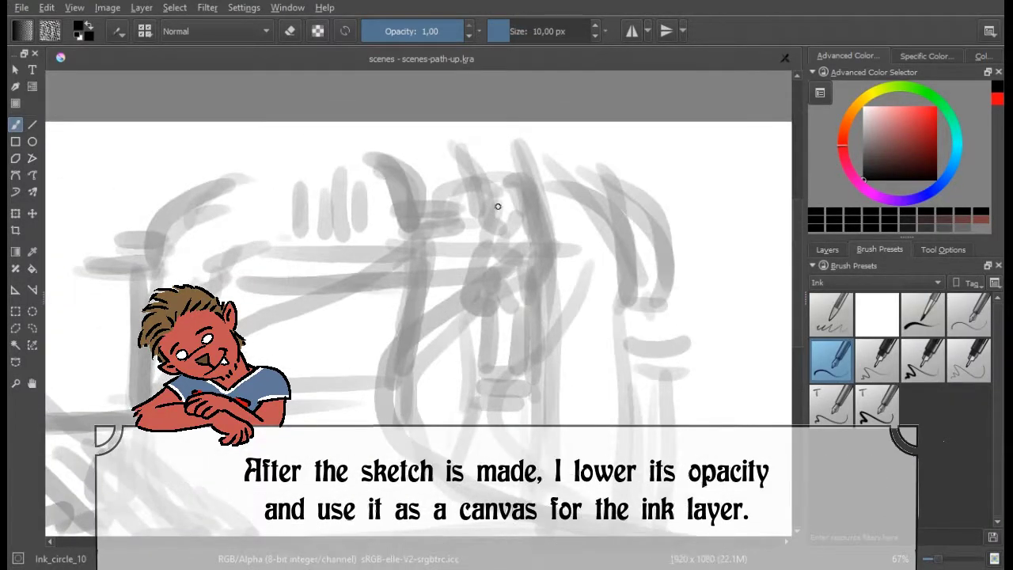
drag(509, 194, 507, 231)
mouse_move(514, 192)
mouse_down()
mouse_move(524, 226)
mouse_move(485, 234)
mouse_up()
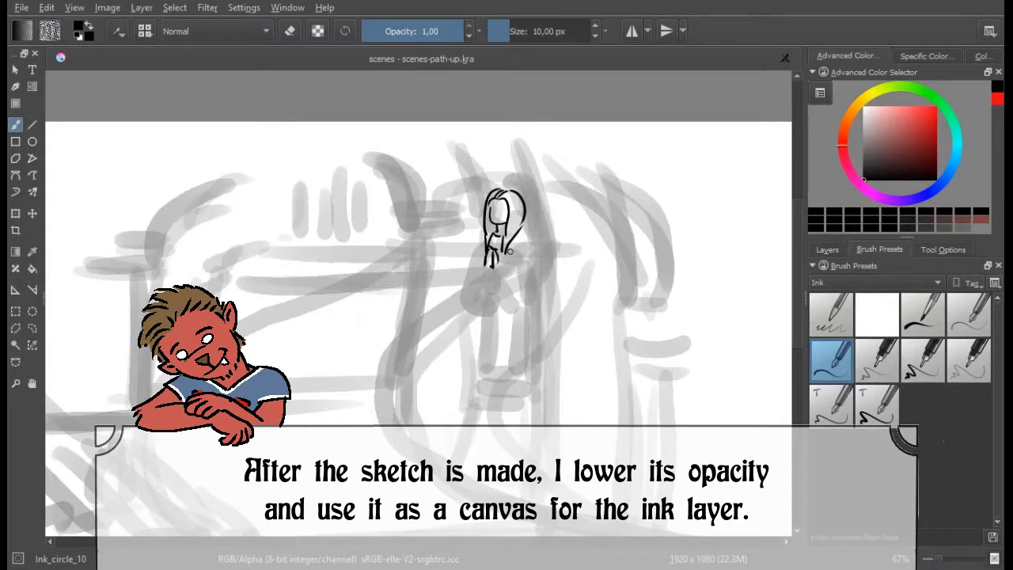
key(ctrl+z)
mouse_move(493, 250)
mouse_down()
mouse_move(491, 267)
mouse_move(519, 271)
mouse_up()
key(ctrl+z)
mouse_move(497, 276)
mouse_down()
mouse_move(522, 281)
mouse_move(507, 258)
mouse_move(534, 282)
mouse_up()
mouse_move(491, 252)
mouse_down()
mouse_move(472, 269)
mouse_move(475, 281)
mouse_up()
drag(483, 232, 473, 273)
key(ctrl+z)
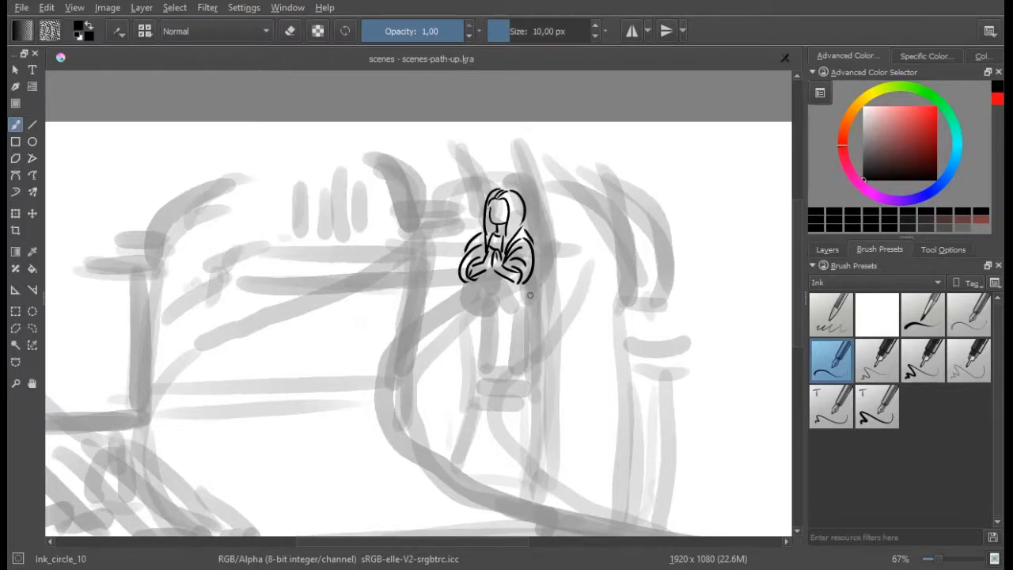
Ink the staff below the hands, both sides of the robe and ground lines beneath
drag(488, 288, 486, 371)
drag(494, 285, 491, 369)
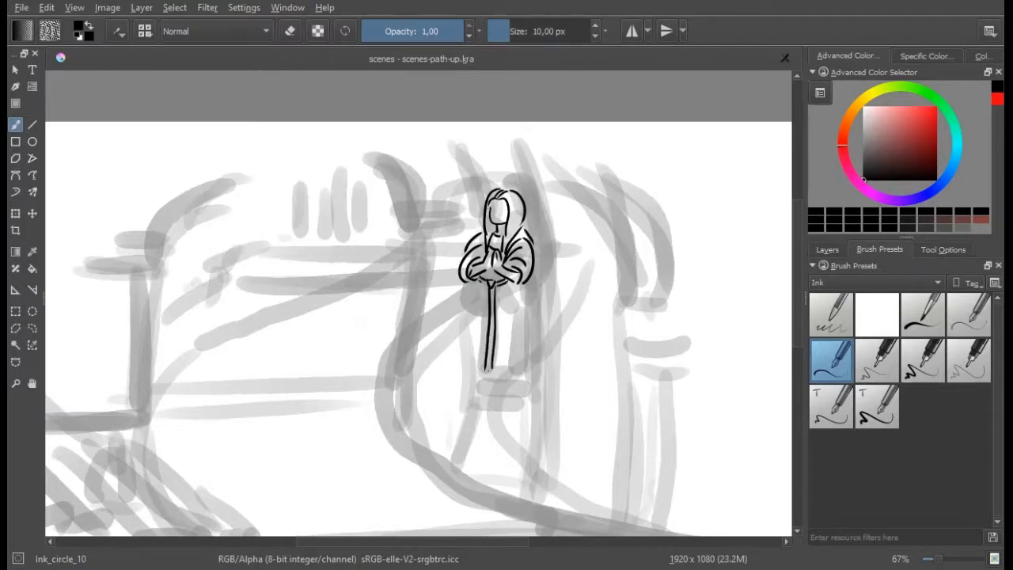
drag(477, 288, 468, 380)
drag(515, 284, 519, 388)
key(ctrl+z)
key(ctrl+z)
key(ctrl+z)
mouse_move(467, 394)
mouse_down()
mouse_move(516, 393)
mouse_move(519, 404)
mouse_up()
drag(465, 418, 448, 479)
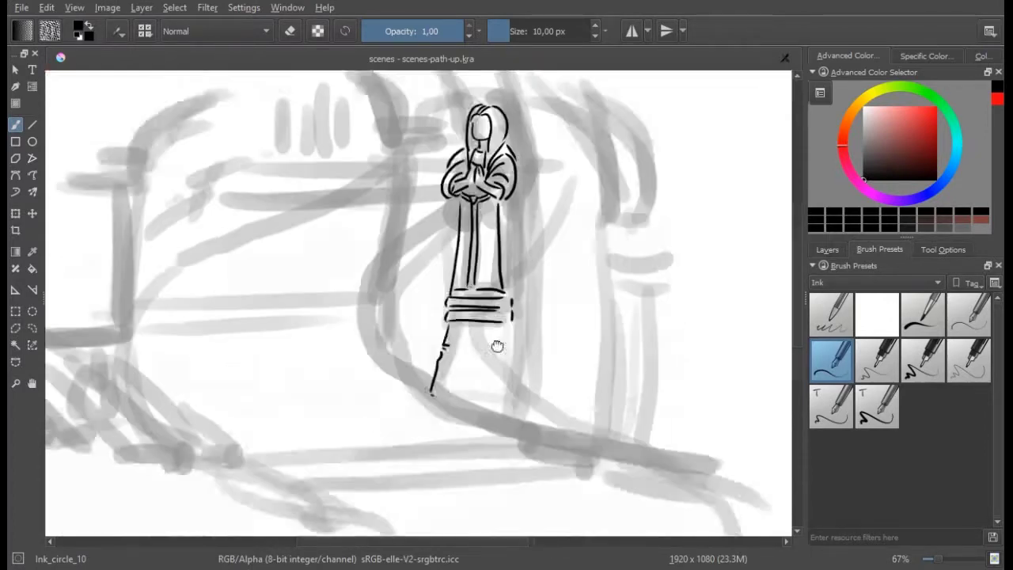
Ink a tall arched niche over the statue and clean up its edges
drag(529, 384, 569, 356)
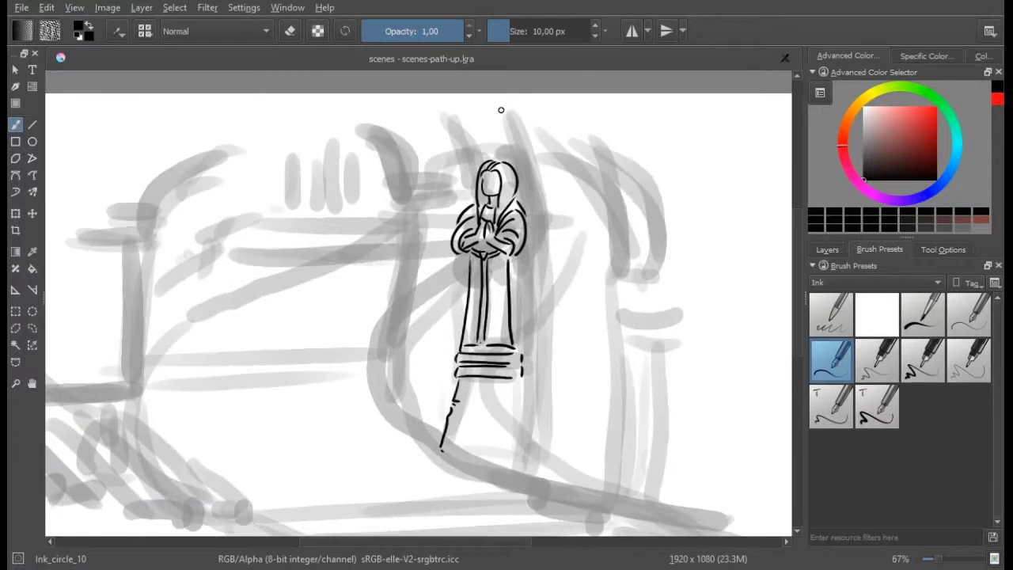
mouse_move(496, 143)
mouse_down()
mouse_move(530, 169)
mouse_move(542, 354)
mouse_move(520, 473)
mouse_up()
drag(465, 163, 430, 431)
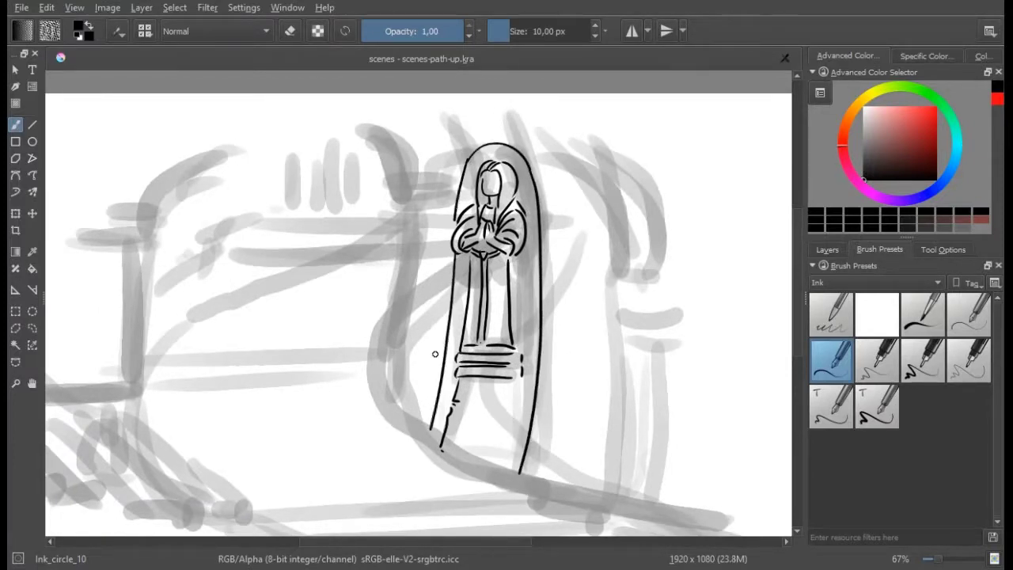
key(e)
key(e)
drag(466, 169, 511, 145)
key(e)
key(e)
drag(496, 146, 511, 148)
drag(546, 223, 541, 333)
drag(539, 422, 530, 437)
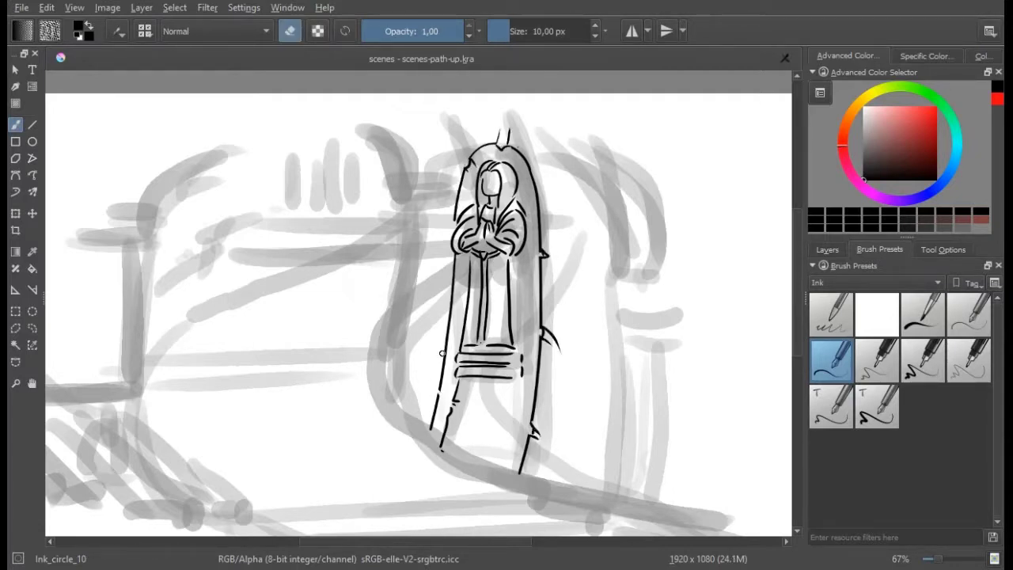
Close the niche base with lines under the statue and ink its nose
drag(469, 382, 518, 469)
drag(440, 450, 505, 467)
key(e)
key(e)
drag(511, 420, 527, 426)
drag(517, 265, 516, 307)
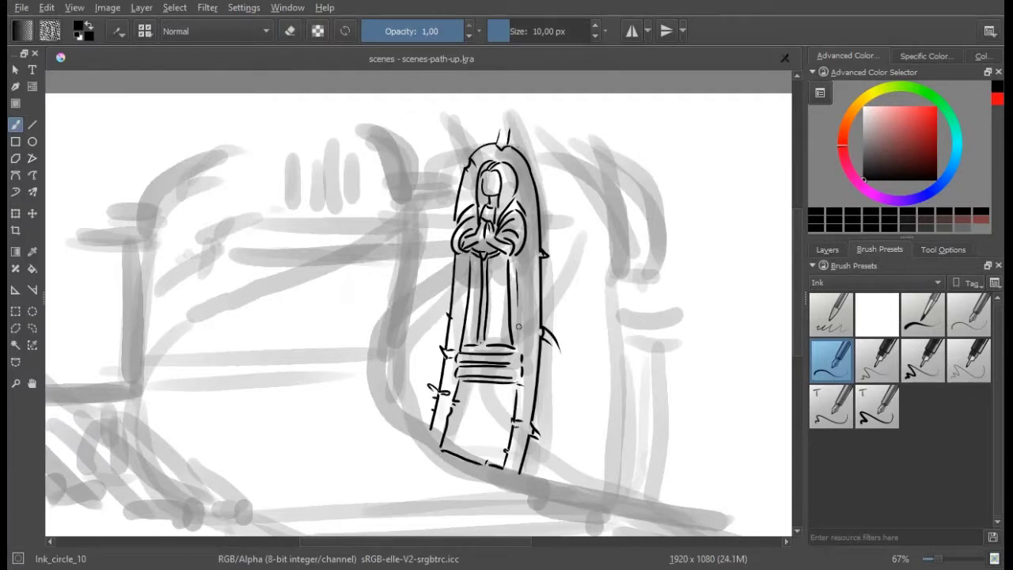
drag(492, 184, 493, 194)
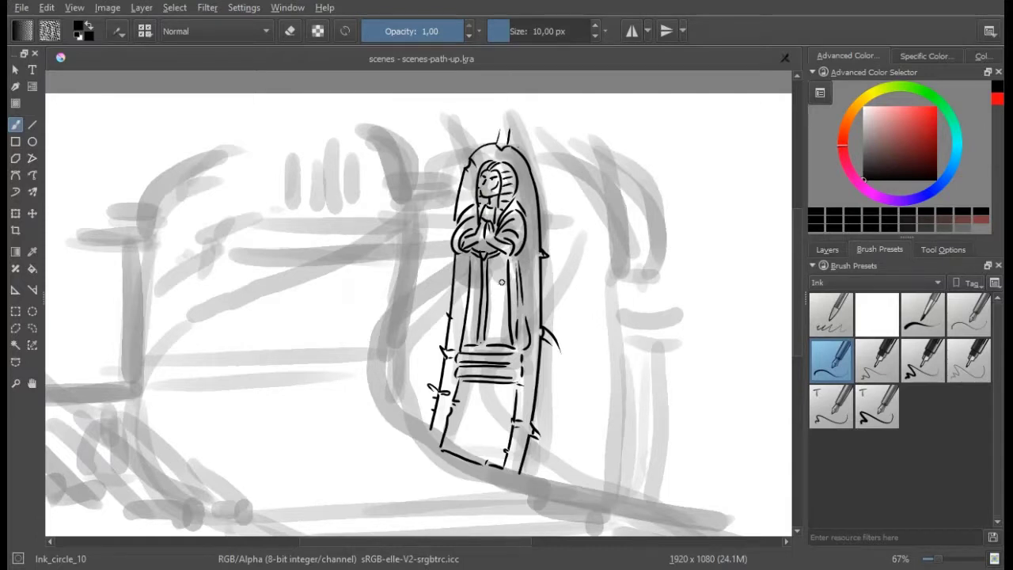
Ink the right pillar's top bracket and the stacked bands of its capital
scroll(504, 276, down, 3)
scroll(459, 285, down, 3)
scroll(467, 316, up, 3)
drag(467, 247, 556, 248)
drag(467, 285, 555, 281)
drag(466, 249, 467, 282)
scroll(467, 282, up, 2)
mouse_move(452, 129)
mouse_down()
mouse_move(481, 286)
mouse_move(572, 288)
mouse_up()
drag(481, 332, 565, 332)
mouse_move(486, 333)
mouse_down()
mouse_move(493, 369)
mouse_move(568, 375)
mouse_move(570, 346)
mouse_up()
mouse_move(487, 354)
mouse_down()
mouse_move(572, 353)
mouse_move(544, 362)
mouse_up()
Draw the pillar shaft with stone joint dashes, its base strokes and ground marks between pillars
scroll(507, 356, down, 3)
drag(505, 292, 492, 442)
drag(532, 307, 531, 328)
drag(523, 337, 531, 360)
drag(523, 367, 521, 388)
drag(527, 410, 525, 427)
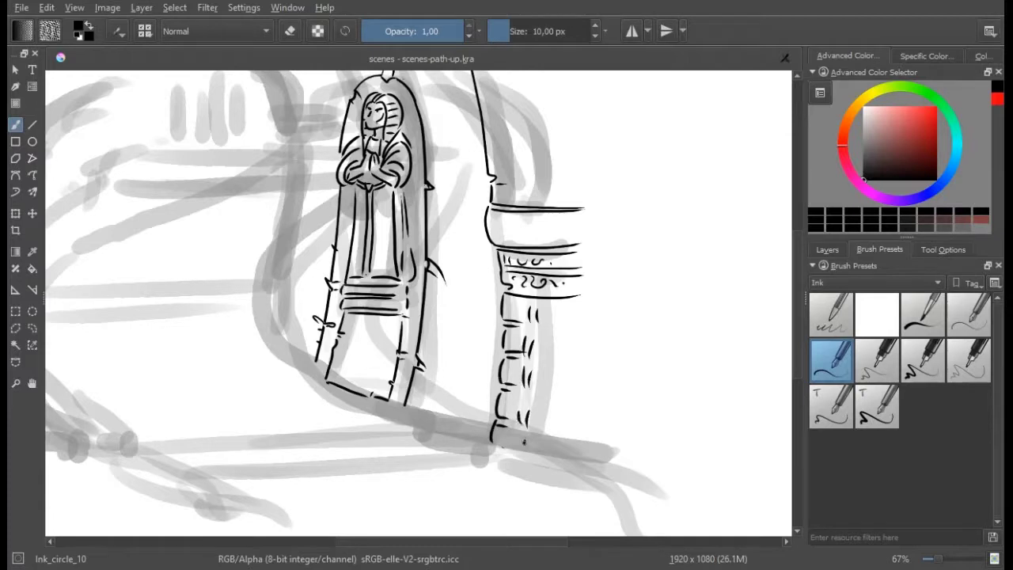
drag(546, 390, 648, 338)
drag(507, 356, 526, 367)
mouse_move(524, 367)
mouse_down()
mouse_move(546, 359)
mouse_move(595, 369)
mouse_up()
drag(582, 342, 571, 369)
drag(587, 315, 579, 366)
drag(602, 304, 583, 335)
Ink the arch curve and capital of the left pillar, then its edge and base
drag(416, 72, 491, 185)
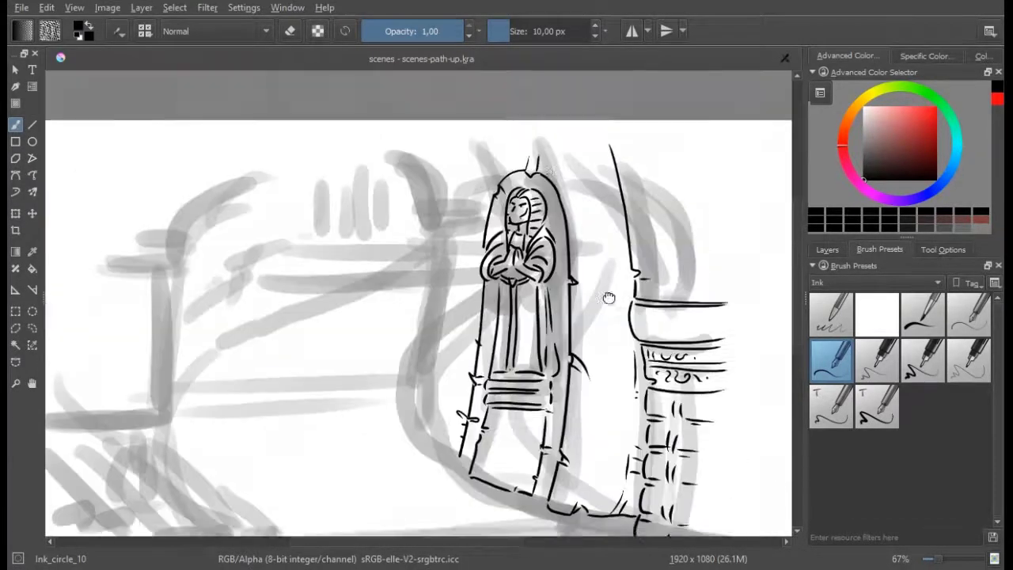
drag(409, 103, 457, 171)
key(ctrl+z)
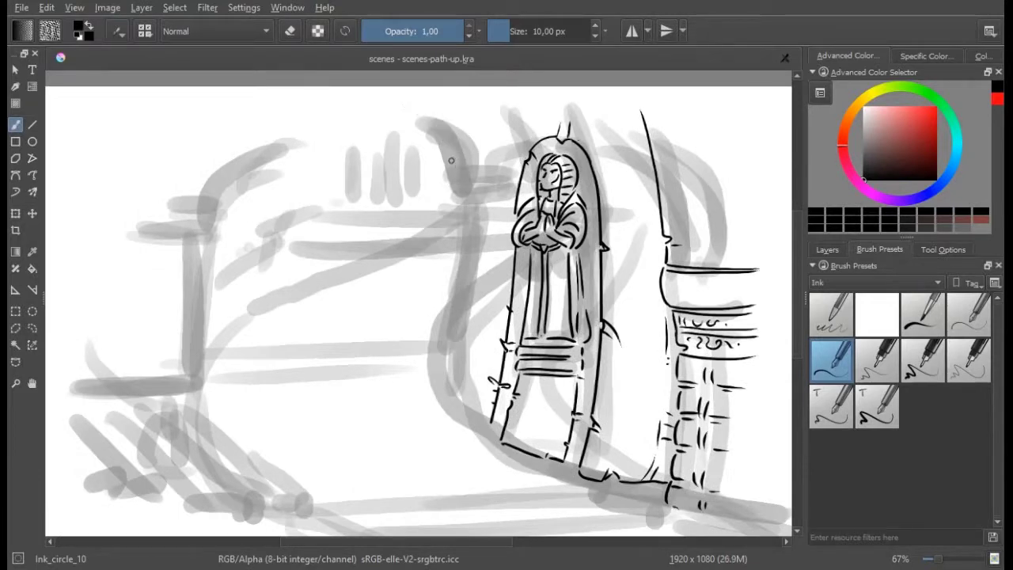
mouse_move(393, 109)
mouse_down()
mouse_move(454, 144)
mouse_move(466, 177)
mouse_move(508, 181)
mouse_up()
drag(461, 193, 506, 204)
mouse_move(464, 211)
mouse_down()
mouse_move(484, 211)
mouse_move(474, 222)
mouse_up()
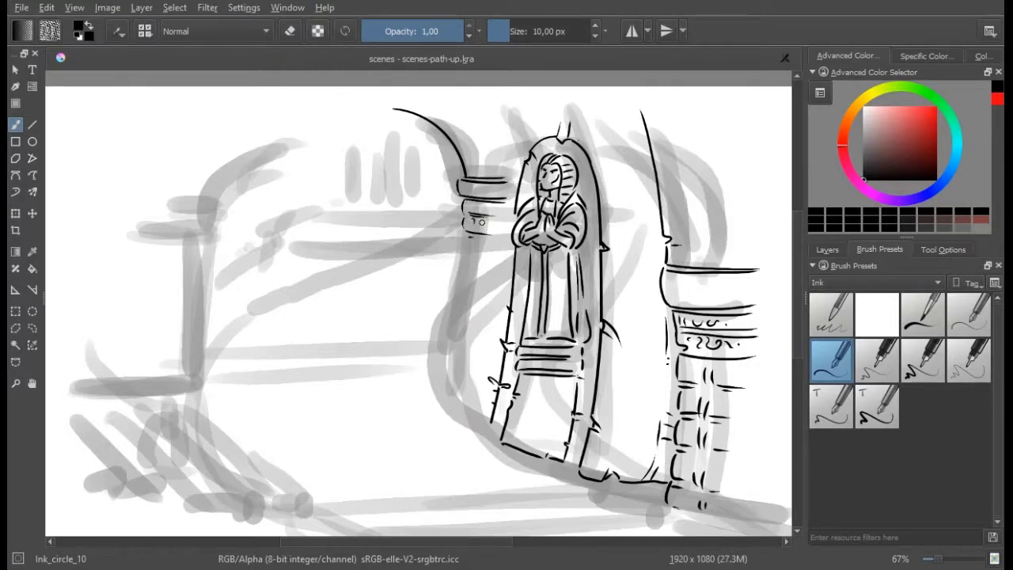
mouse_move(473, 123)
mouse_down()
mouse_move(481, 150)
mouse_move(495, 151)
mouse_up()
mouse_move(472, 242)
mouse_down()
mouse_move(454, 337)
mouse_move(476, 392)
mouse_up()
drag(475, 400, 480, 409)
drag(445, 372, 503, 425)
drag(562, 457, 581, 463)
Ink the three-line stepped ledge below the pillars with hatching at its right end
mouse_move(335, 514)
mouse_down()
mouse_move(272, 340)
mouse_move(364, 333)
mouse_up()
key(ctrl+z)
drag(254, 339, 593, 319)
drag(313, 358, 603, 340)
drag(338, 369, 603, 353)
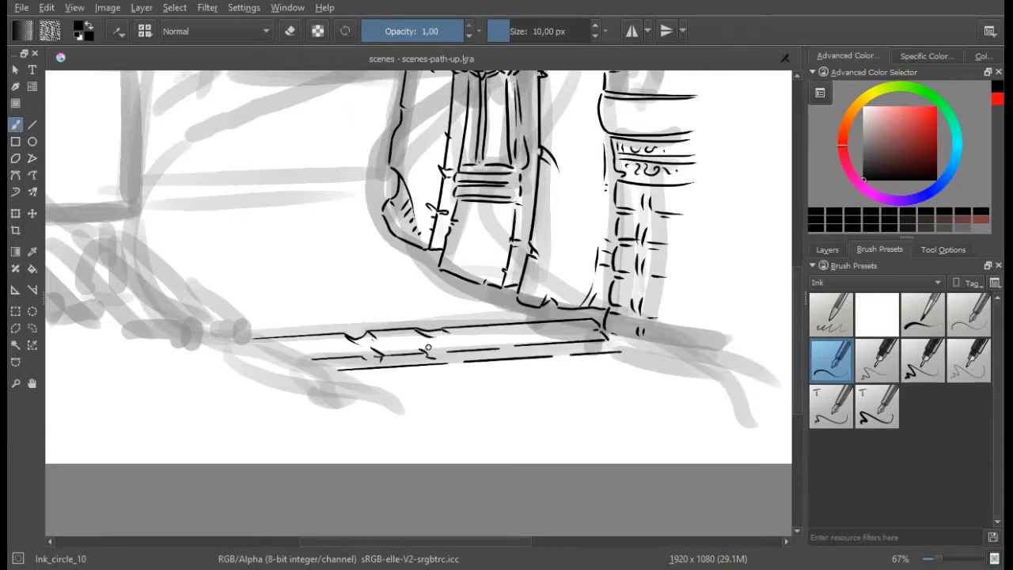
drag(619, 348, 603, 345)
mouse_move(611, 348)
mouse_down()
mouse_move(681, 343)
mouse_move(709, 353)
mouse_up()
drag(680, 357, 597, 349)
drag(647, 380, 681, 345)
Add small stones and a pebble below the ledge and a line along the niche's left side
drag(496, 365, 508, 370)
drag(564, 368, 578, 372)
mouse_move(403, 383)
mouse_down()
mouse_move(389, 378)
mouse_move(535, 412)
mouse_up()
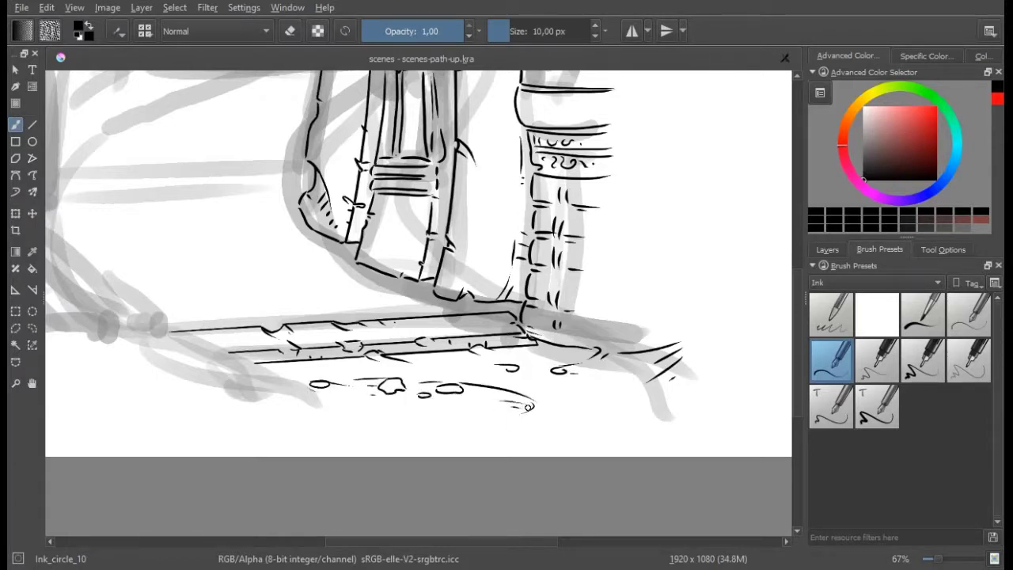
drag(557, 375, 619, 380)
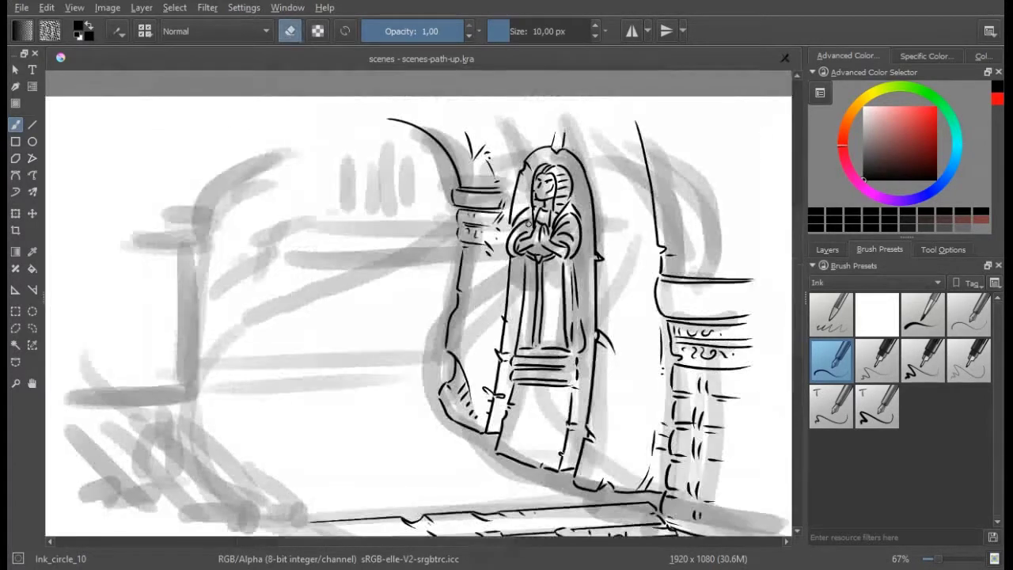
key(e)
drag(529, 207, 509, 248)
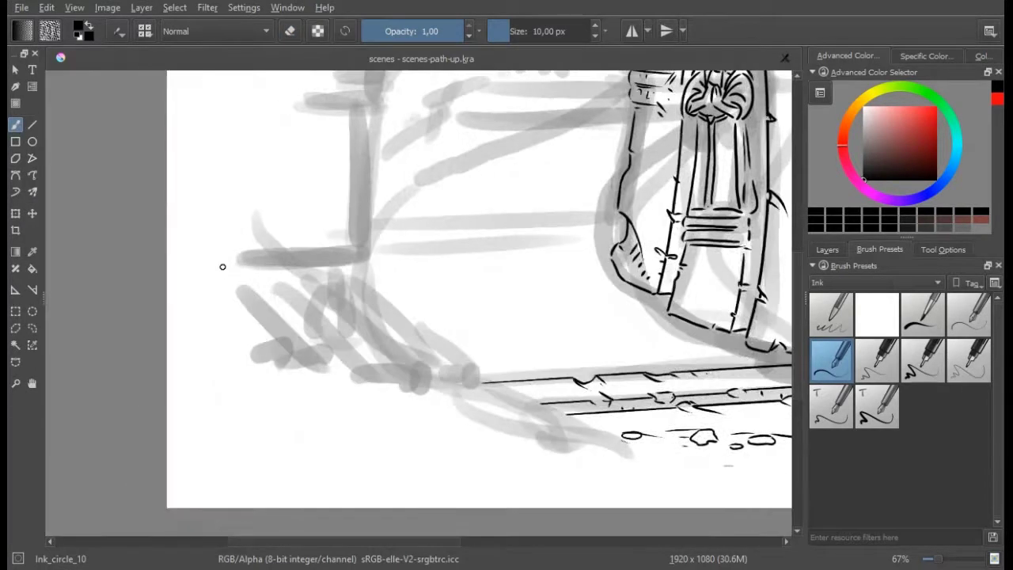
Ink the diagonal step edges at lower left and hatch their lower edges
mouse_move(226, 263)
mouse_down()
mouse_move(291, 340)
mouse_move(299, 364)
mouse_move(281, 363)
mouse_move(361, 367)
mouse_move(400, 388)
mouse_up()
mouse_move(286, 279)
mouse_down()
mouse_move(387, 332)
mouse_move(419, 371)
mouse_up()
drag(378, 332, 397, 353)
mouse_move(307, 359)
mouse_down()
mouse_move(320, 373)
mouse_move(424, 388)
mouse_move(427, 408)
mouse_up()
drag(349, 389, 372, 396)
drag(341, 410, 373, 407)
drag(269, 368, 303, 385)
mouse_move(353, 292)
mouse_down()
mouse_move(387, 298)
mouse_move(459, 369)
mouse_up()
mouse_move(437, 378)
mouse_down()
mouse_move(472, 377)
mouse_move(470, 400)
mouse_up()
drag(390, 336, 409, 353)
Add more step edges and finish hatching the lower end of the steps
mouse_move(497, 366)
mouse_down()
mouse_move(512, 386)
mouse_move(389, 356)
mouse_up()
drag(304, 308, 418, 376)
mouse_move(414, 374)
mouse_down()
mouse_move(429, 391)
mouse_move(398, 393)
mouse_up()
drag(419, 388, 432, 405)
mouse_move(407, 413)
mouse_down()
mouse_move(439, 414)
mouse_move(451, 385)
mouse_up()
drag(445, 392, 492, 409)
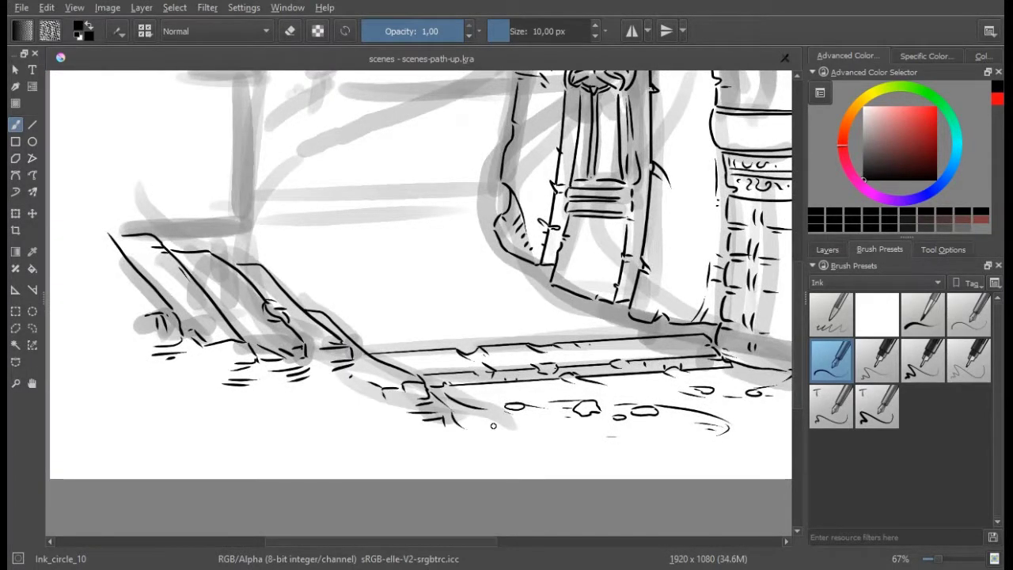
scroll(525, 443, up, 4)
scroll(475, 396, left, 2)
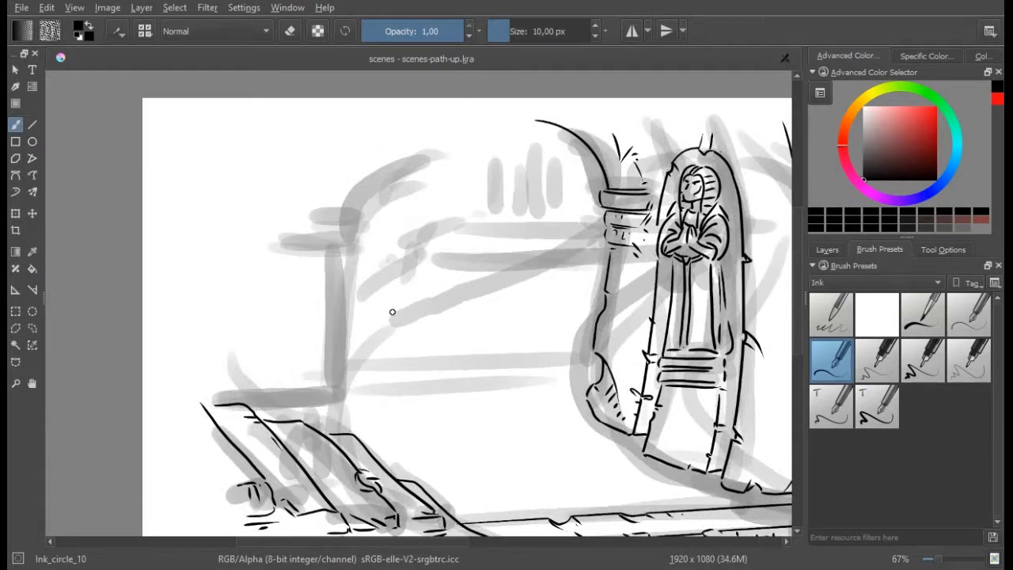
Ink the left arch curve, its capital bands and the carved pillar down to the floor
drag(343, 212, 445, 133)
mouse_move(303, 212)
mouse_down()
mouse_move(348, 234)
mouse_move(288, 239)
mouse_move(342, 241)
mouse_move(331, 360)
mouse_move(342, 399)
mouse_move(328, 433)
mouse_up()
drag(265, 358, 294, 416)
drag(250, 318, 277, 366)
mouse_move(241, 310)
mouse_down()
mouse_move(285, 290)
mouse_move(283, 273)
mouse_up()
drag(282, 268, 277, 218)
drag(240, 181, 277, 200)
drag(260, 207, 271, 210)
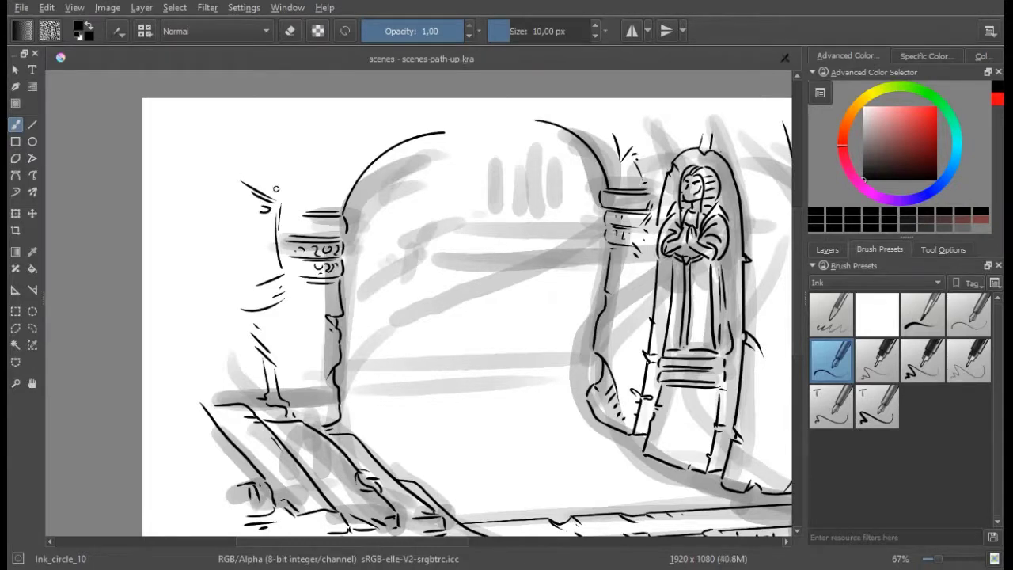
Ink the back wall's curves and arcs with dotted texture
drag(282, 319, 229, 315)
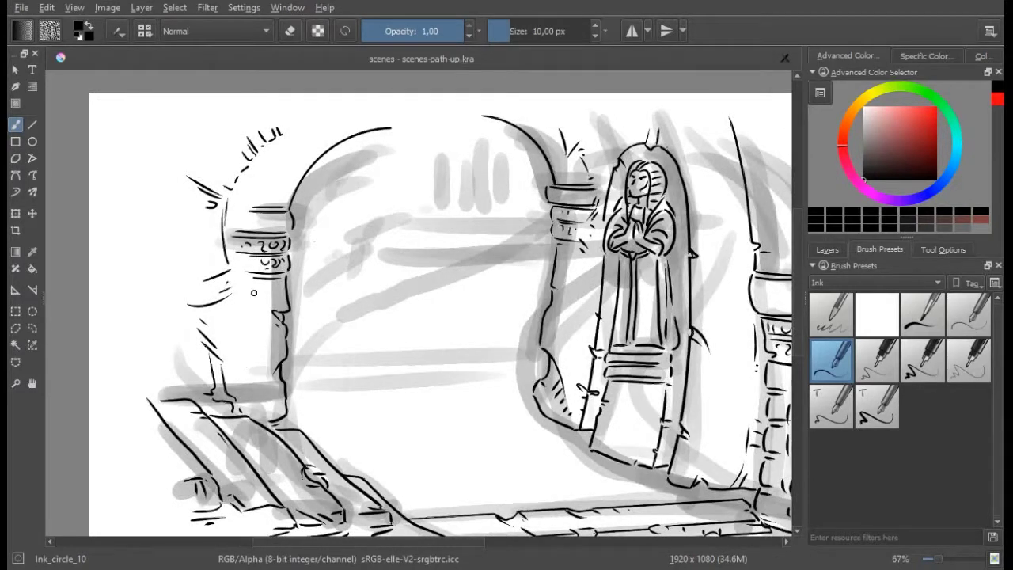
drag(305, 270, 299, 256)
mouse_move(283, 331)
mouse_down()
mouse_move(326, 300)
mouse_move(400, 277)
mouse_up()
drag(368, 281, 421, 273)
click(349, 301)
click(421, 292)
Ink the long back wall ledge with a tick and two lower ledge lines
drag(285, 345, 518, 335)
drag(375, 344, 386, 348)
drag(286, 366, 530, 349)
drag(282, 376, 506, 359)
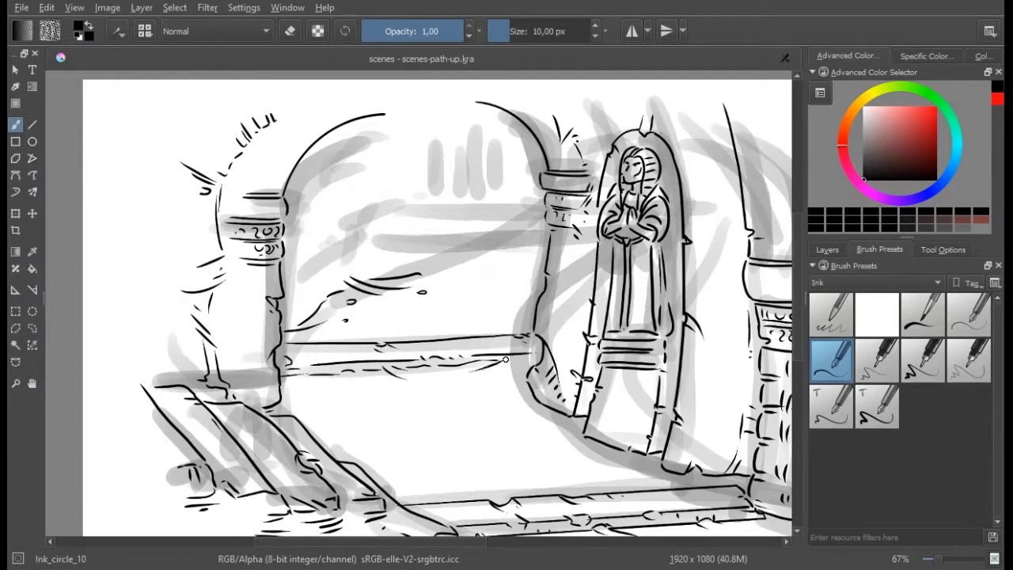
Ink clusters of floor stones from the centre toward the front and left
drag(470, 399, 497, 407)
mouse_move(464, 404)
mouse_down()
mouse_move(440, 407)
mouse_move(455, 416)
mouse_up()
mouse_move(459, 419)
mouse_down()
mouse_move(484, 426)
mouse_move(505, 393)
mouse_up()
drag(516, 425, 576, 415)
mouse_move(521, 448)
mouse_down()
mouse_move(555, 457)
mouse_move(485, 457)
mouse_up()
drag(500, 456, 523, 464)
drag(437, 444, 456, 444)
mouse_move(308, 402)
mouse_down()
mouse_move(348, 422)
mouse_move(375, 418)
mouse_up()
Add middle and left floor stones and strokes along the lower floor edge
drag(368, 420, 378, 436)
drag(351, 441, 371, 454)
drag(285, 398, 312, 400)
drag(283, 379, 321, 394)
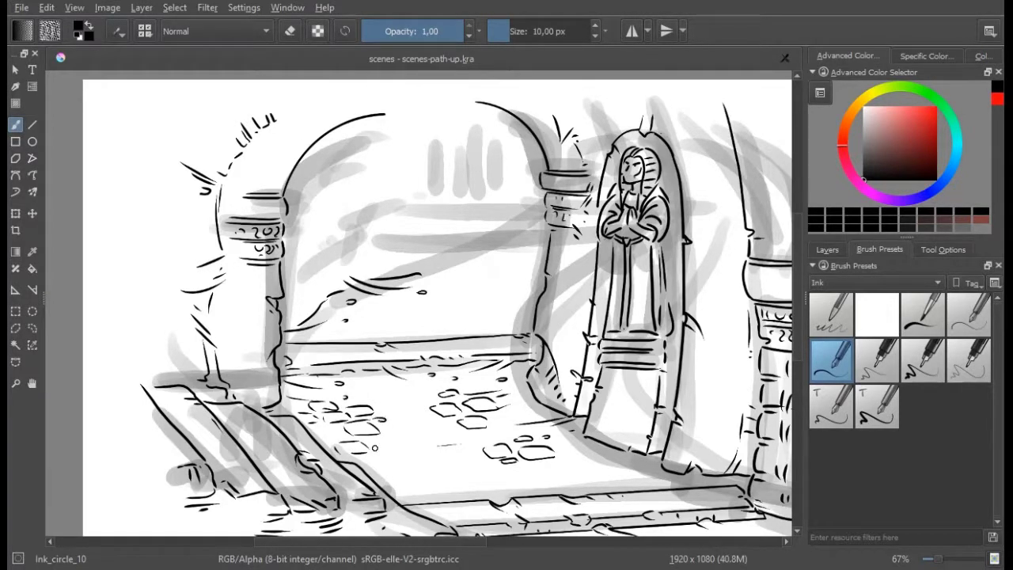
drag(370, 461, 396, 470)
drag(393, 498, 514, 481)
drag(602, 470, 662, 465)
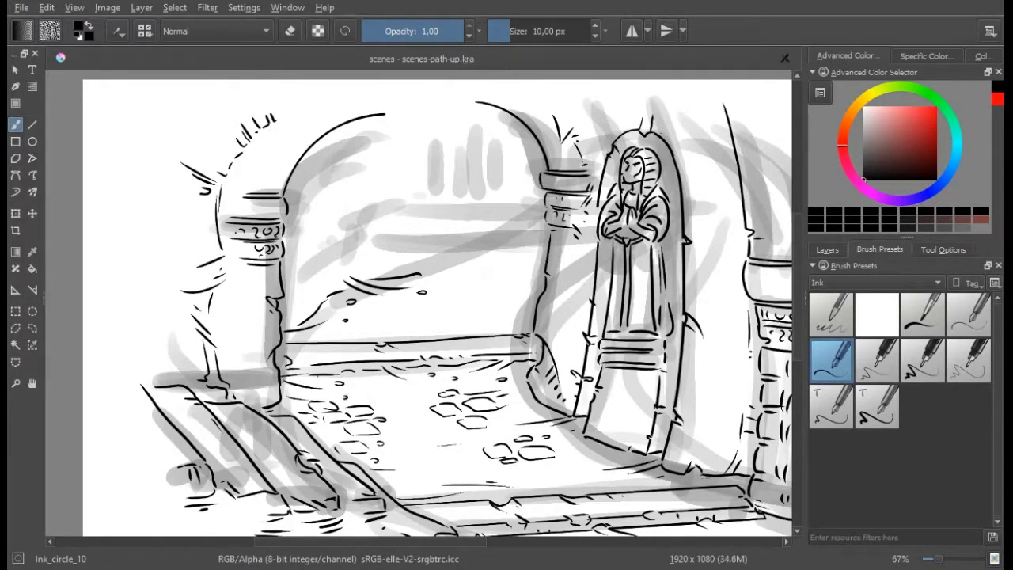
Ink the slope hatching under the arch and a small column with capital and curl
drag(352, 215, 381, 280)
drag(401, 283, 426, 298)
drag(383, 252, 385, 238)
drag(383, 237, 403, 236)
drag(385, 232, 404, 231)
mouse_move(385, 227)
mouse_down()
mouse_move(405, 227)
mouse_move(402, 197)
mouse_up()
drag(381, 193, 403, 184)
mouse_move(385, 179)
mouse_down()
mouse_move(410, 172)
mouse_move(388, 164)
mouse_up()
Ink the vertical edge under the left arch with ticks and dots along its edge
drag(336, 262, 335, 328)
drag(348, 313, 341, 322)
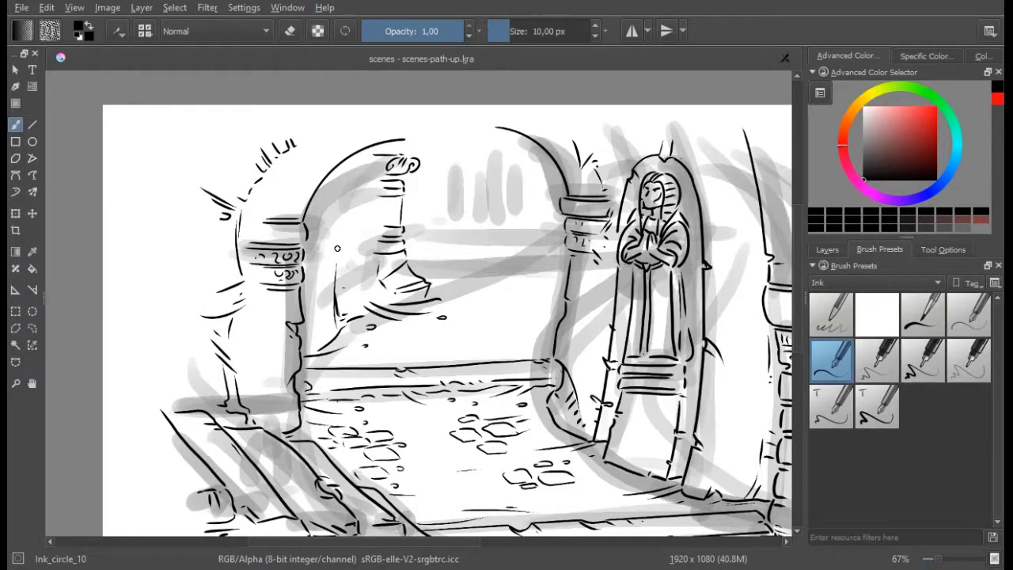
mouse_move(360, 235)
mouse_down()
mouse_move(362, 225)
mouse_move(341, 223)
mouse_up()
mouse_move(358, 258)
mouse_down()
mouse_move(336, 263)
mouse_move(310, 292)
mouse_up()
mouse_move(330, 182)
mouse_down()
mouse_move(311, 316)
mouse_move(277, 316)
mouse_up()
Ink the back floor edge strokes and hatch beside the statue niche
drag(382, 266, 526, 266)
drag(454, 272, 524, 274)
mouse_move(416, 278)
mouse_down()
mouse_move(464, 293)
mouse_move(466, 305)
mouse_up()
mouse_move(486, 318)
mouse_down()
mouse_move(529, 332)
mouse_move(497, 361)
mouse_up()
Ink the back wall line, a wall edge, a distant arch and background verticals
drag(410, 249, 515, 245)
mouse_move(391, 192)
mouse_down()
mouse_move(392, 251)
mouse_move(412, 167)
mouse_move(404, 252)
mouse_move(464, 239)
mouse_up()
mouse_move(471, 193)
mouse_down()
mouse_move(471, 241)
mouse_move(480, 241)
mouse_up()
mouse_move(495, 176)
mouse_down()
mouse_move(495, 238)
mouse_move(506, 234)
mouse_move(455, 178)
mouse_up()
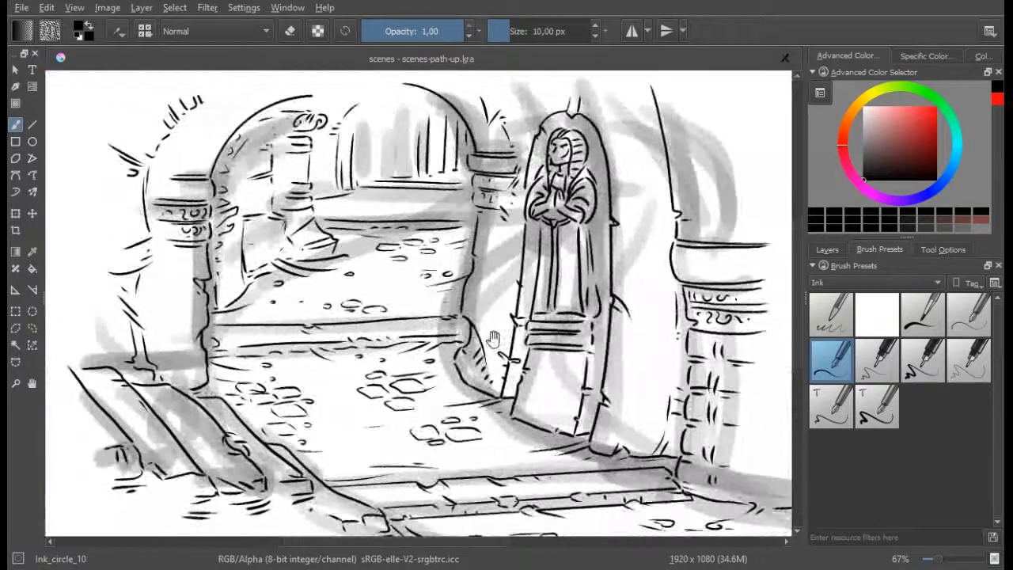
Erase stray strokes near the statue and ink vertical folds on its robe
key(e)
drag(539, 231, 538, 285)
key(e)
drag(535, 221, 536, 312)
drag(545, 275, 544, 308)
drag(563, 269, 563, 310)
drag(570, 270, 570, 310)
drag(577, 276, 577, 291)
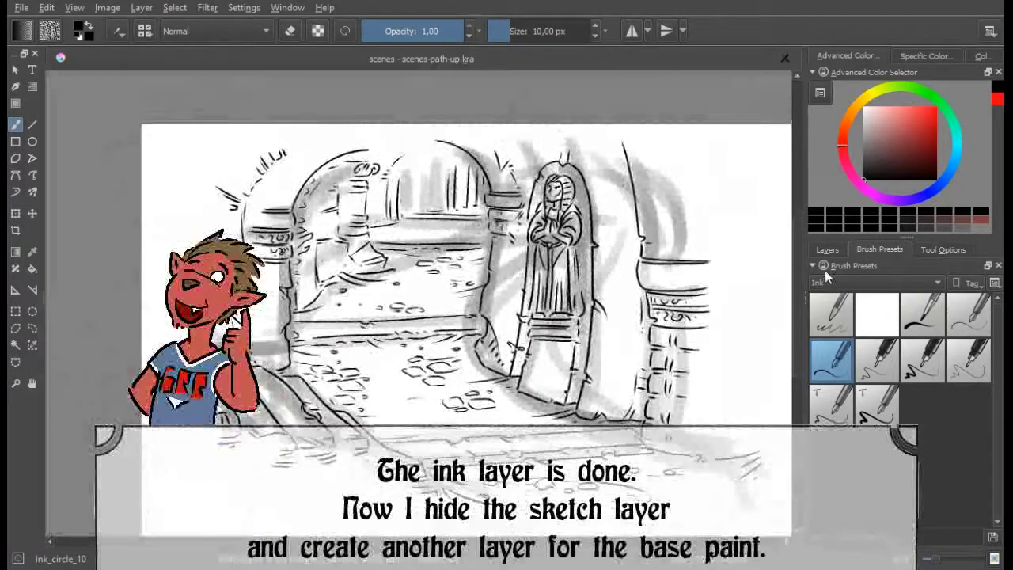
Hide the sketch, add a new paint layer, and choose Bristles_wet1 with a tan colour
click(818, 535)
click(879, 250)
click(943, 323)
click(827, 249)
click(856, 107)
click(896, 132)
Paint broad smudgy tan base strokes across the whole scene with a large brush
drag(490, 158, 633, 356)
drag(713, 412, 237, 412)
drag(253, 364, 681, 372)
drag(554, 356, 277, 221)
drag(349, 150, 522, 237)
key(bracketleft)
drag(380, 150, 229, 293)
mouse_move(475, 158)
mouse_down()
mouse_move(621, 214)
mouse_move(728, 412)
mouse_move(364, 506)
mouse_move(348, 221)
mouse_move(313, 340)
mouse_up()
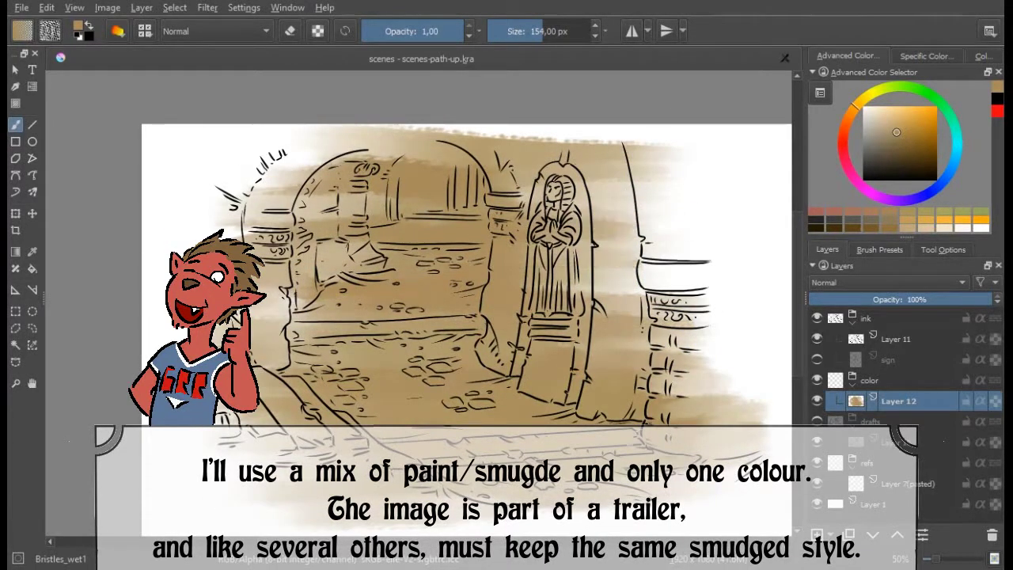
Add a Multiply 'shade' layer and darken the arch interior and floor in brown
click(900, 163)
mouse_move(443, 166)
mouse_down()
mouse_move(467, 186)
mouse_move(404, 210)
mouse_move(475, 198)
mouse_move(316, 300)
mouse_move(490, 372)
mouse_move(688, 483)
mouse_up()
key(bracketleft)
key(bracketleft)
key(bracketleft)
Paint dark brown shadows on the floor, statue niche, right wall ledges and left arch edge
drag(554, 174, 526, 384)
drag(625, 138, 625, 427)
drag(641, 260, 712, 260)
drag(657, 309, 720, 308)
drag(308, 139, 250, 348)
mouse_move(269, 218)
mouse_down()
mouse_move(261, 356)
mouse_move(357, 131)
mouse_up()
Darken the lower floor, the lower-left arch and the left pillar
drag(372, 435, 225, 425)
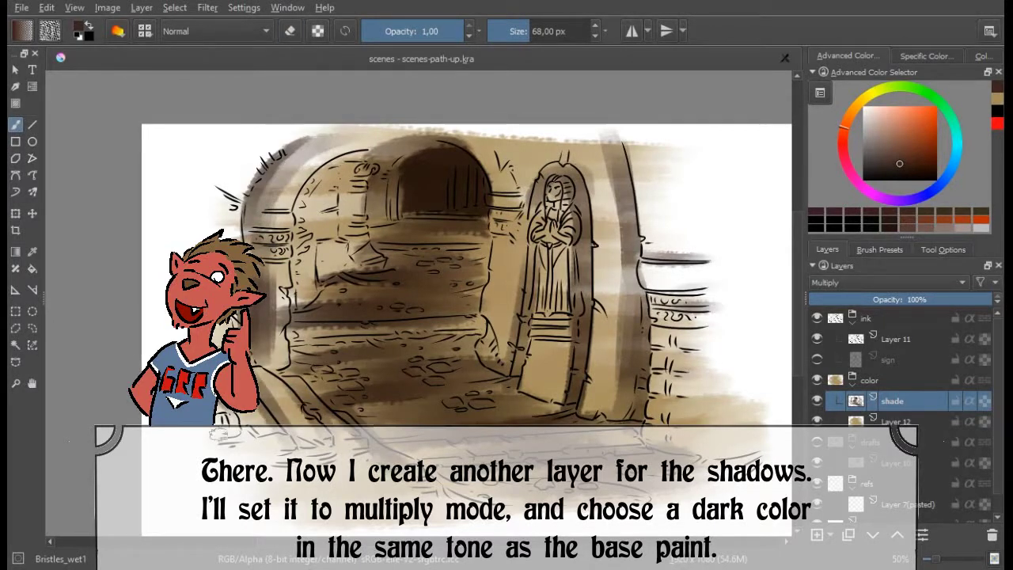
drag(546, 506, 435, 471)
drag(539, 463, 411, 467)
drag(499, 388, 285, 372)
mouse_move(411, 332)
mouse_down()
mouse_move(296, 273)
mouse_move(340, 170)
mouse_up()
drag(360, 261, 364, 167)
Erase excess floor shading, then darken the right arch edge and arch interior
key(e)
mouse_move(475, 261)
mouse_down()
mouse_move(419, 304)
mouse_move(333, 304)
mouse_up()
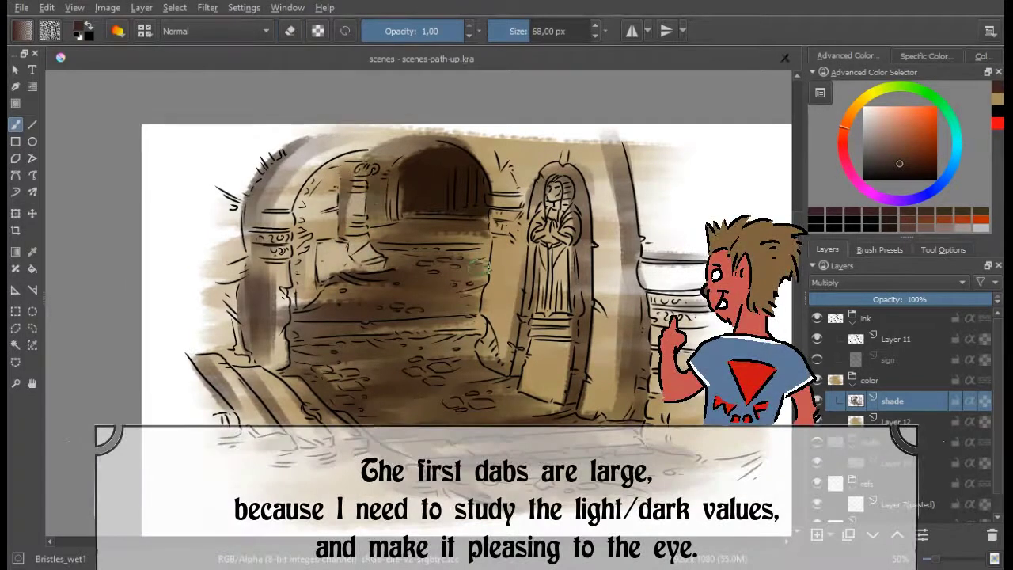
key(e)
key(e)
key(e)
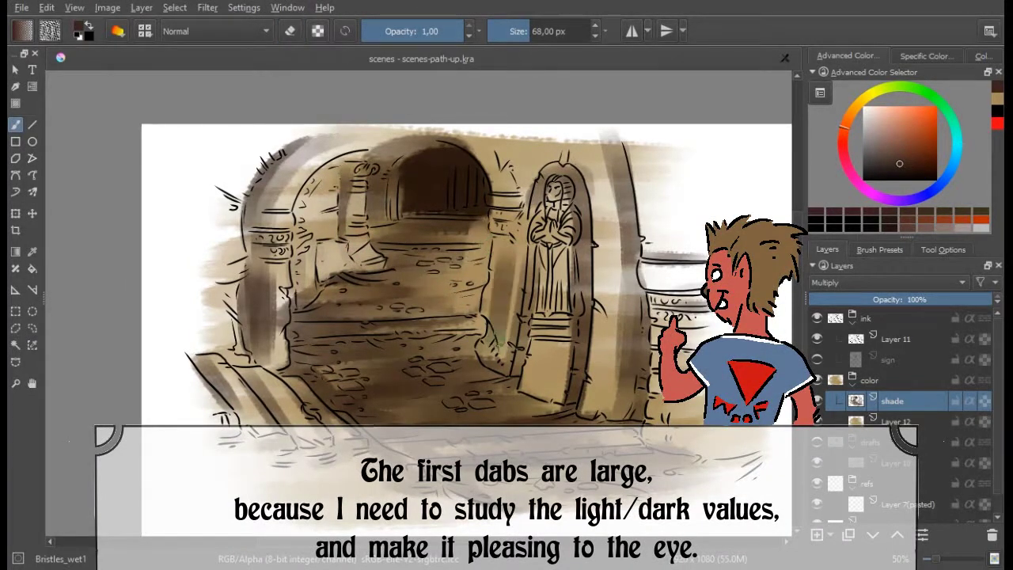
drag(499, 253, 494, 135)
key(e)
mouse_move(450, 216)
mouse_down()
mouse_move(444, 292)
mouse_move(395, 222)
mouse_up()
key(e)
key(e)
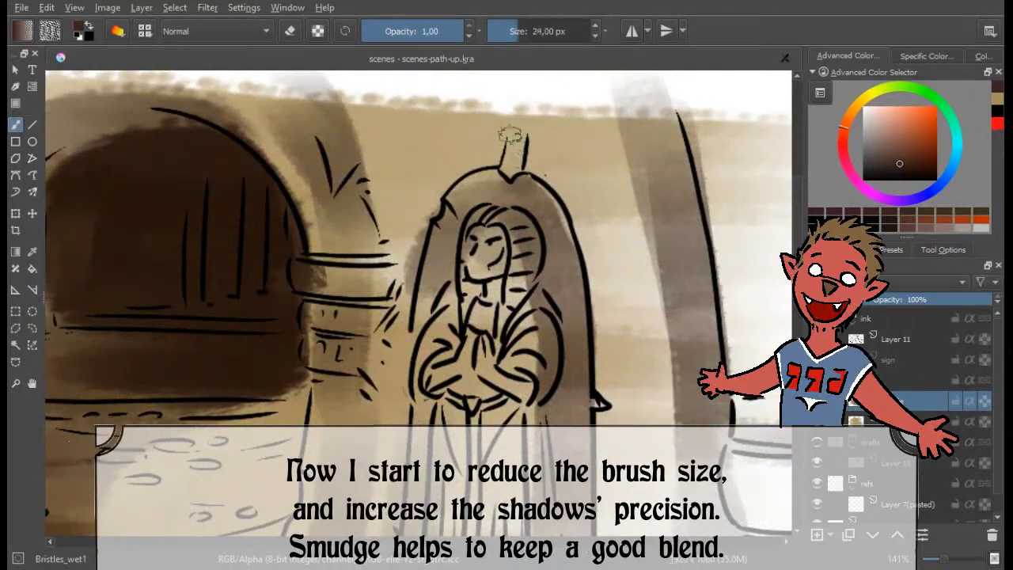
Darken the right side of the statue's robe and shade along the pillars
drag(523, 177, 442, 137)
mouse_move(487, 162)
mouse_down()
mouse_move(490, 324)
mouse_move(463, 148)
mouse_up()
mouse_move(489, 247)
mouse_down()
mouse_move(474, 387)
mouse_move(444, 387)
mouse_up()
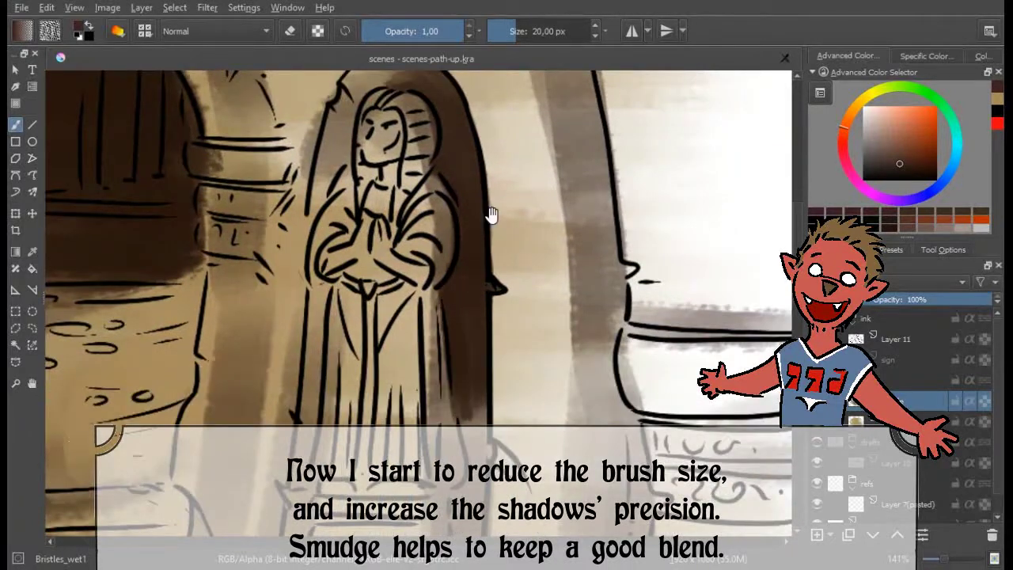
drag(507, 197, 499, 395)
mouse_move(494, 254)
mouse_down()
mouse_move(500, 322)
mouse_move(489, 261)
mouse_move(478, 351)
mouse_move(384, 300)
mouse_move(459, 357)
mouse_up()
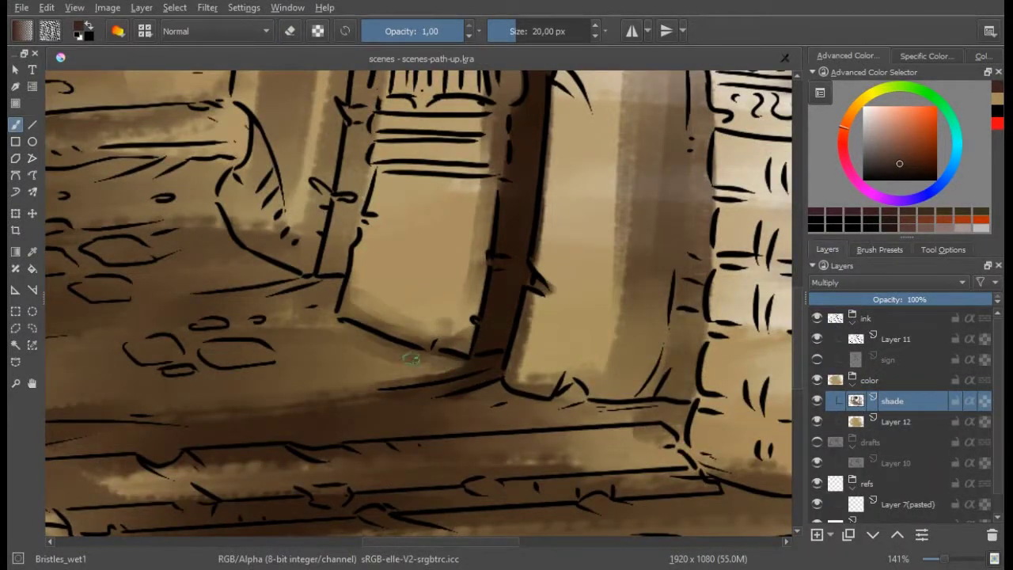
Shade the pillar base, its left edge, under the capital and the niche edges
drag(391, 299, 512, 300)
mouse_move(379, 311)
mouse_down()
mouse_move(332, 407)
mouse_move(245, 419)
mouse_up()
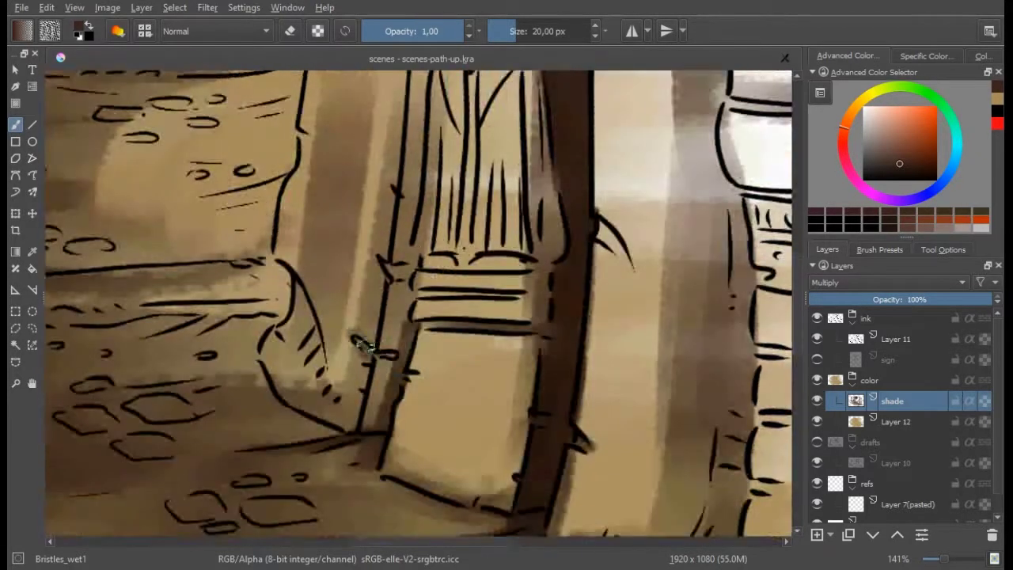
mouse_move(392, 353)
mouse_down()
mouse_move(467, 261)
mouse_move(416, 213)
mouse_move(416, 356)
mouse_move(413, 207)
mouse_up()
mouse_move(372, 313)
mouse_down()
mouse_move(451, 174)
mouse_move(384, 224)
mouse_up()
key(e)
mouse_move(461, 170)
mouse_down()
mouse_move(507, 237)
mouse_move(439, 174)
mouse_up()
With a smaller brush, add dark vertical folds down the statue's robe
key(bracketleft)
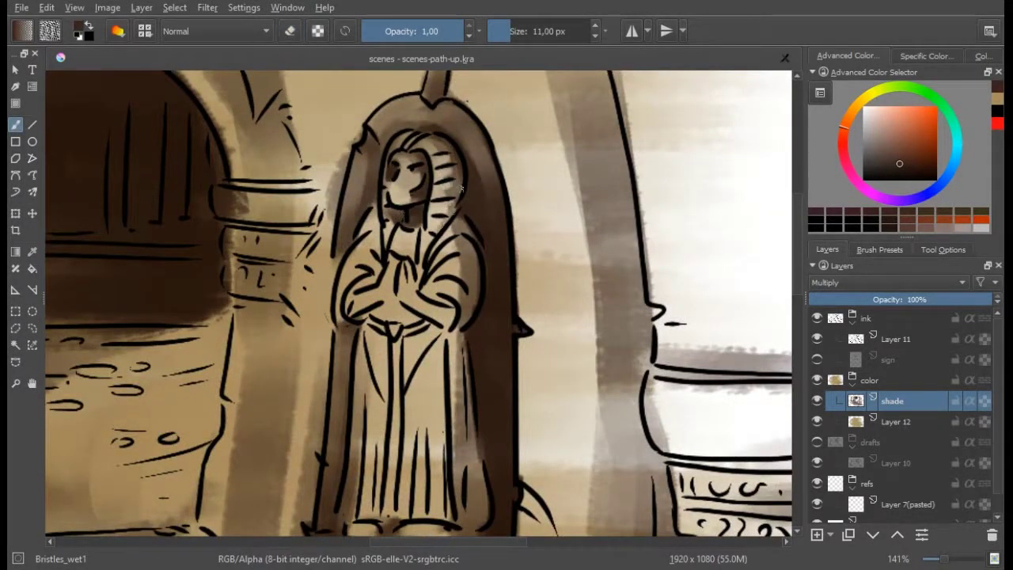
drag(404, 162, 426, 145)
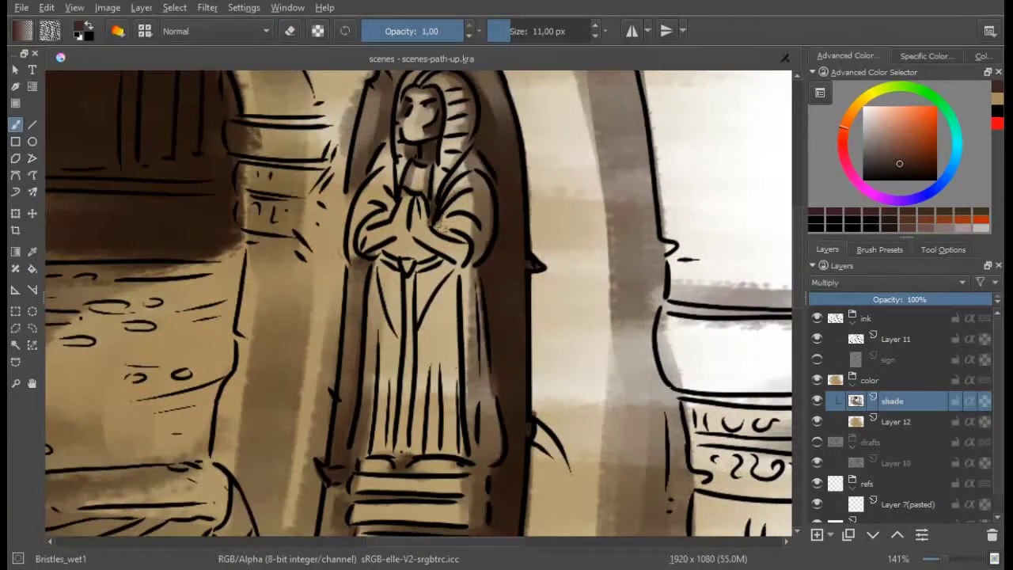
mouse_move(393, 246)
mouse_down()
mouse_move(423, 224)
mouse_move(443, 127)
mouse_up()
drag(348, 170, 329, 198)
mouse_move(392, 190)
mouse_down()
mouse_move(396, 273)
mouse_move(388, 206)
mouse_up()
mouse_move(360, 147)
mouse_down()
mouse_move(349, 320)
mouse_move(328, 182)
mouse_up()
drag(392, 305, 391, 204)
drag(406, 261, 416, 126)
drag(427, 250, 433, 107)
drag(447, 314, 439, 191)
drag(451, 315, 432, 246)
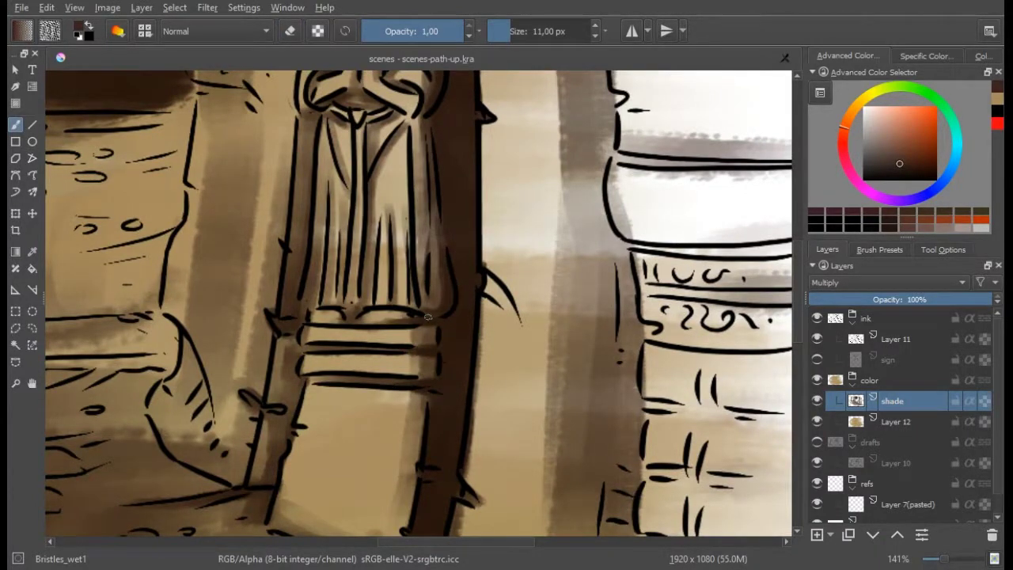
Shade the statue base, adjusting the brush size along the way
drag(427, 316, 423, 408)
key(e)
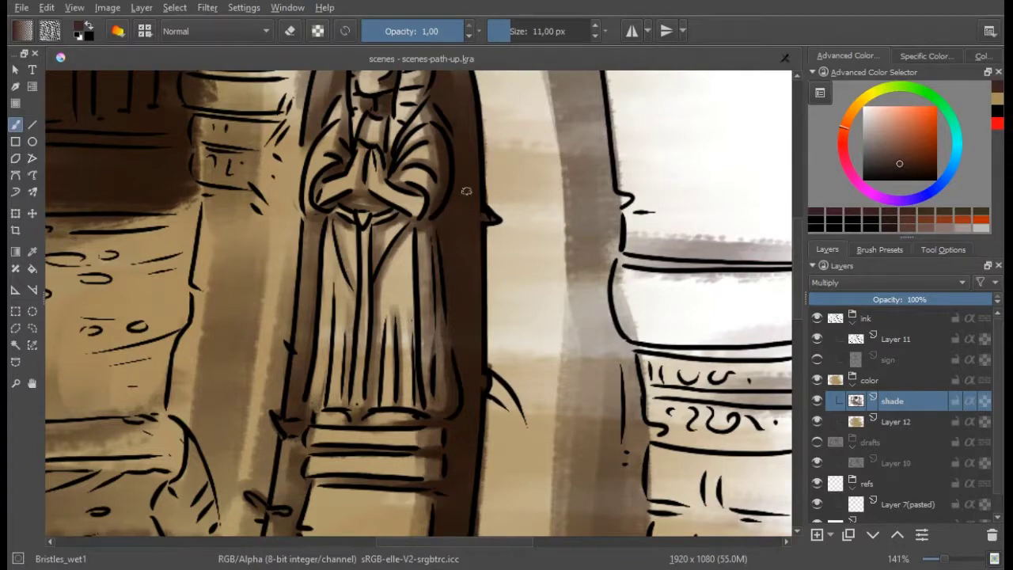
scroll(421, 324, down, 5)
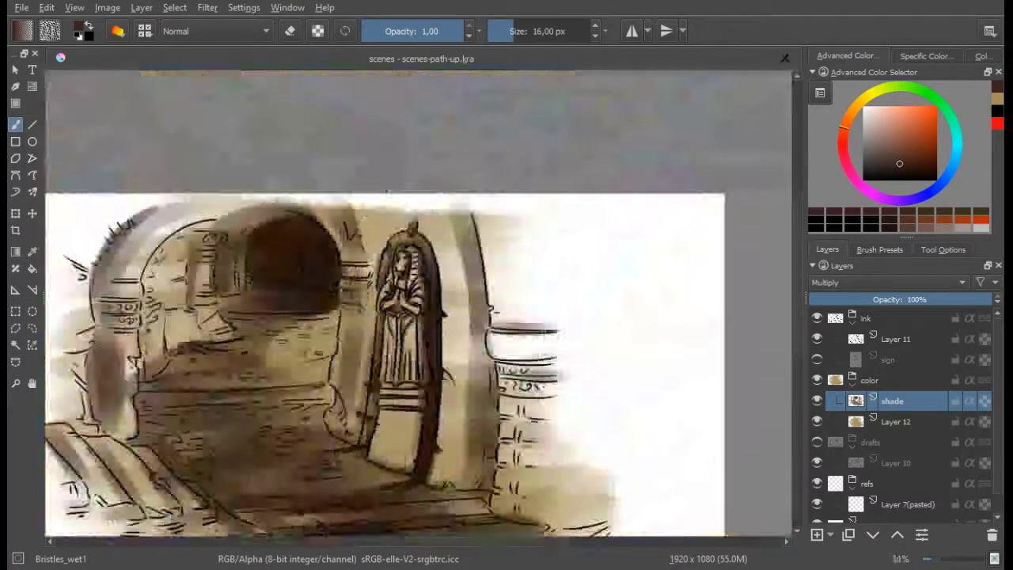
scroll(357, 455, up, 5)
key(bracketright)
mouse_move(529, 360)
mouse_down()
mouse_move(572, 441)
mouse_move(459, 448)
mouse_move(419, 435)
mouse_up()
scroll(601, 369, down, 2)
scroll(602, 369, down, 2)
scroll(604, 364, up, 1)
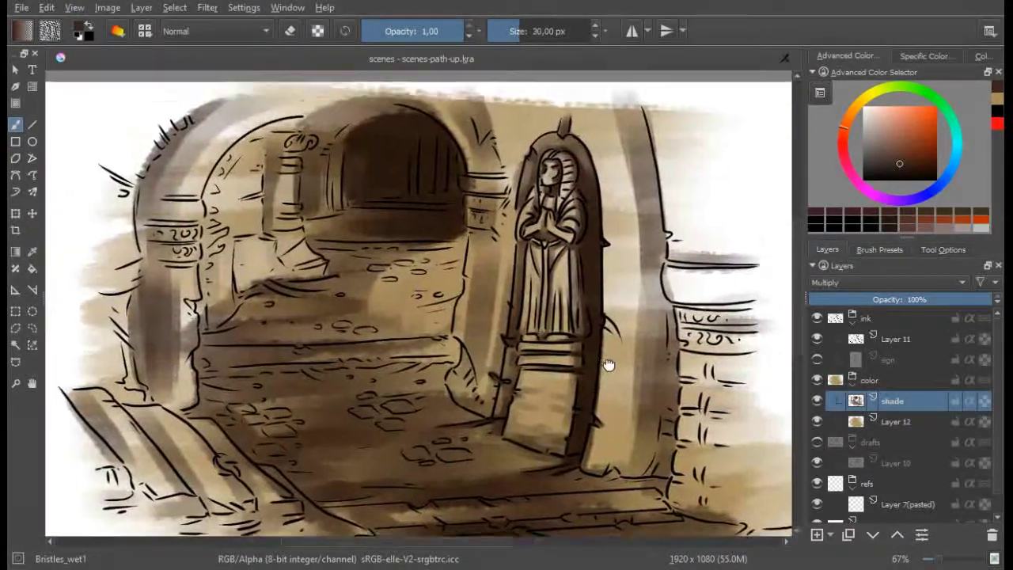
scroll(588, 380, up, 1)
scroll(507, 332, up, 1)
key(bracketleft)
scroll(561, 310, down, 1)
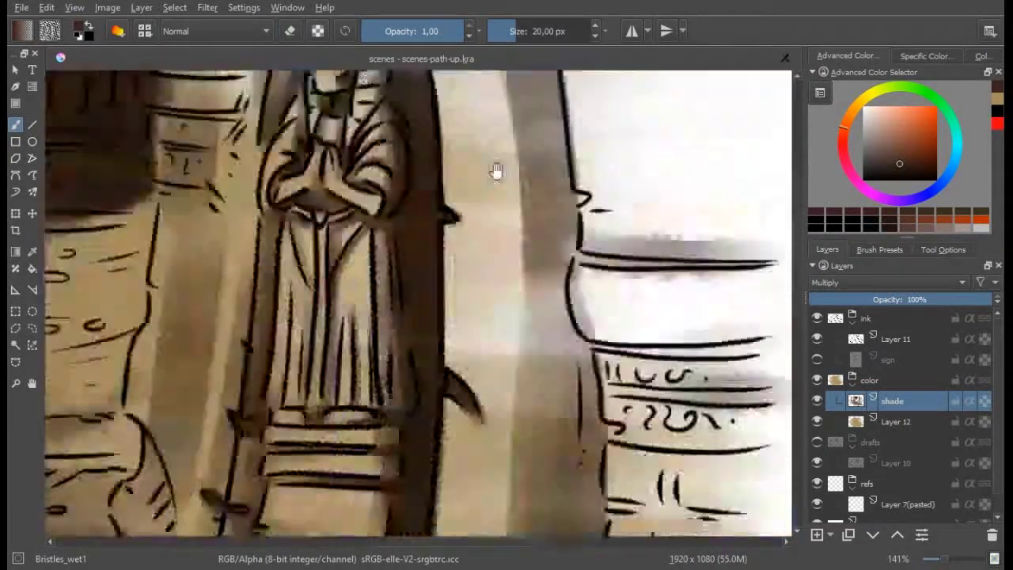
scroll(461, 355, up, 1)
key(e)
Shade the statue base and the right pillar's left edge
mouse_move(473, 457)
mouse_down()
mouse_move(605, 475)
mouse_move(592, 419)
mouse_move(607, 303)
mouse_up()
scroll(608, 444, up, 2)
drag(569, 237, 554, 452)
scroll(554, 452, up, 1)
mouse_move(554, 205)
mouse_down()
mouse_move(522, 318)
mouse_move(554, 333)
mouse_up()
scroll(492, 283, down, 1)
Erase shading with a bigger brush to brighten the right pillar's edge
key(e)
scroll(554, 332, down, 1)
drag(543, 402, 570, 253)
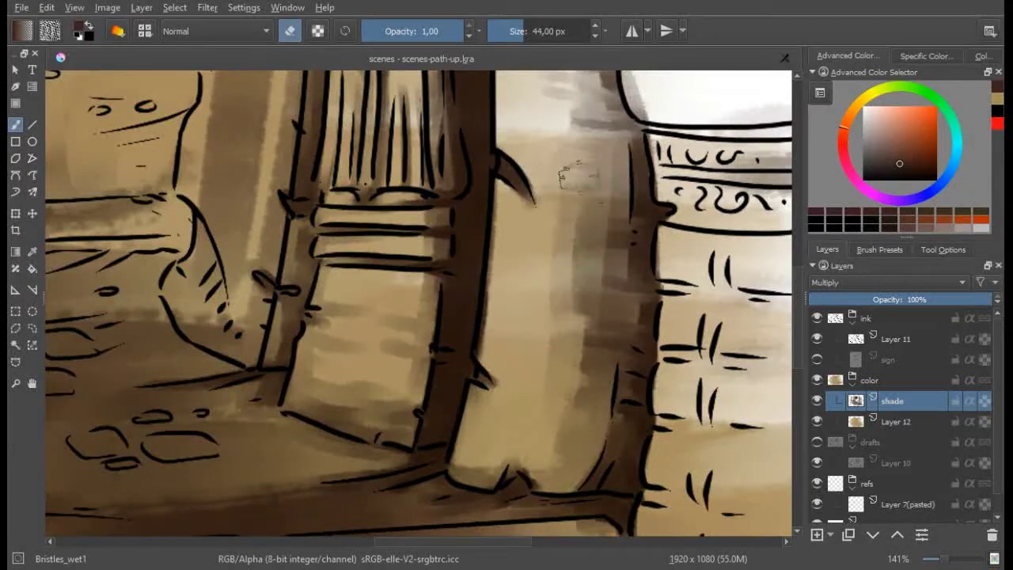
scroll(563, 123, up, 2)
scroll(546, 237, up, 1)
mouse_move(546, 332)
mouse_down()
mouse_move(543, 260)
mouse_move(581, 467)
mouse_up()
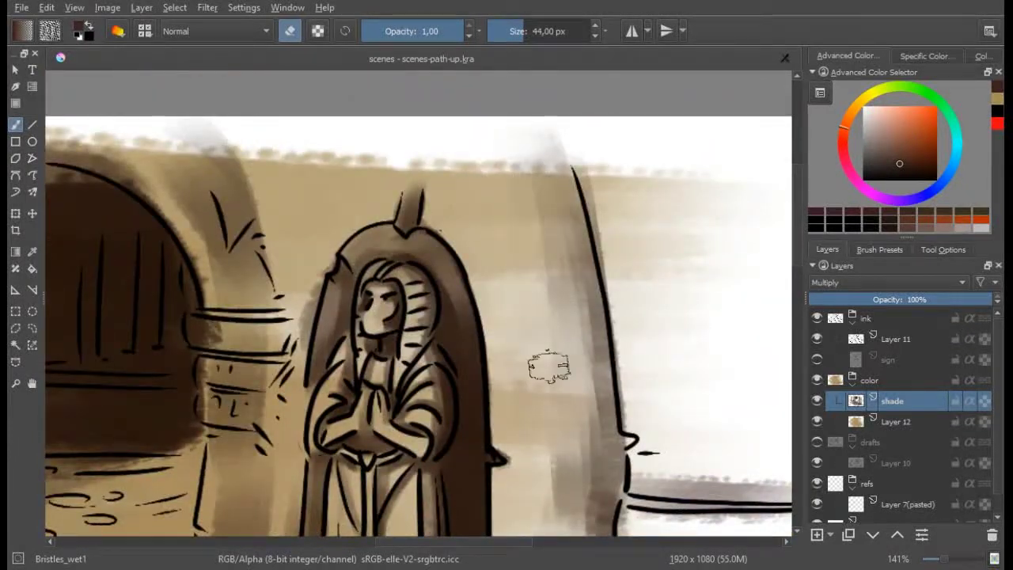
key(e)
scroll(570, 253, down, 2)
Darken beside the pillar's right edge and along the lower pillar ledge line
mouse_move(585, 222)
mouse_down()
mouse_move(569, 341)
mouse_move(614, 325)
mouse_up()
scroll(570, 340, up, 2)
scroll(554, 317, down, 1)
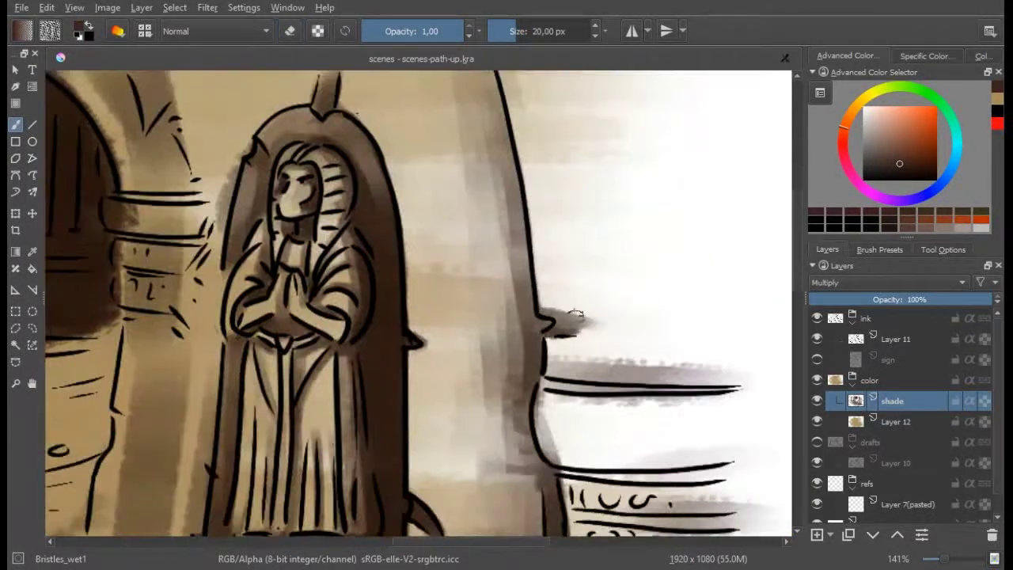
drag(714, 372, 546, 381)
scroll(545, 327, down, 1)
drag(736, 388, 552, 385)
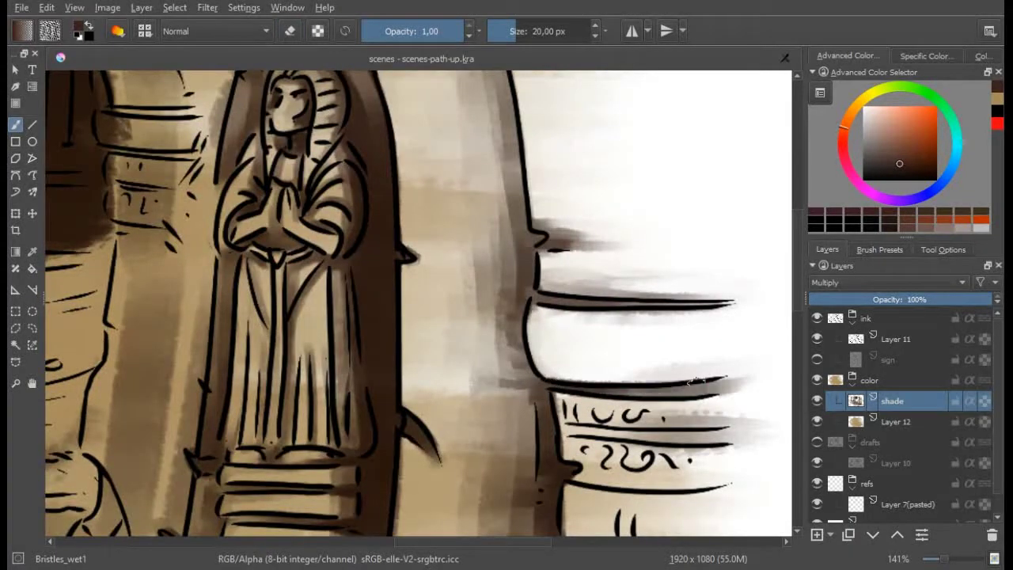
scroll(554, 372, down, 1)
scroll(522, 198, up, 1)
scroll(514, 197, down, 3)
Darken along the decorated ledge and the pillar edge dashes
key(e)
mouse_move(705, 252)
mouse_down()
mouse_move(522, 255)
mouse_move(597, 230)
mouse_up()
key(e)
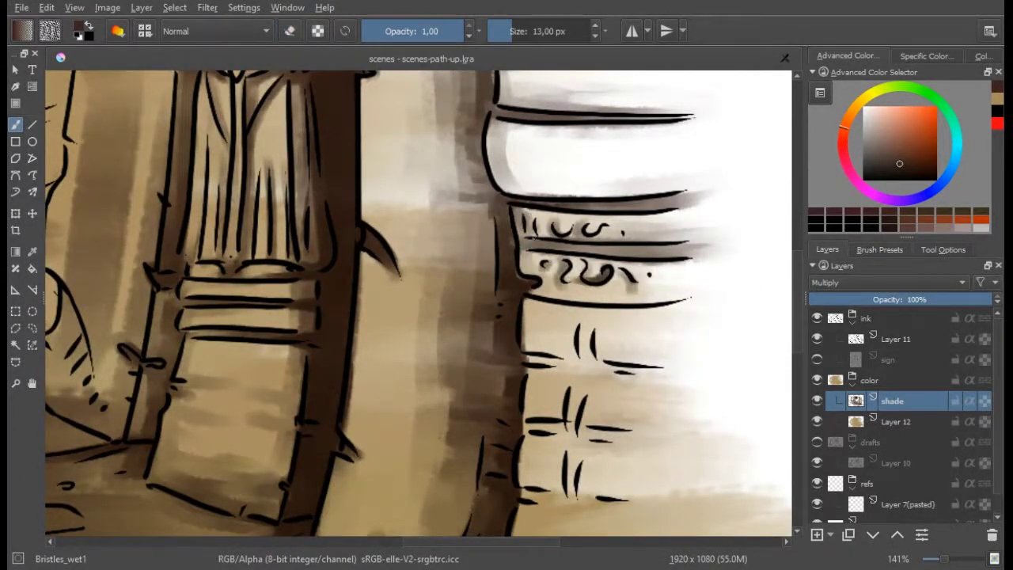
scroll(623, 300, down, 1)
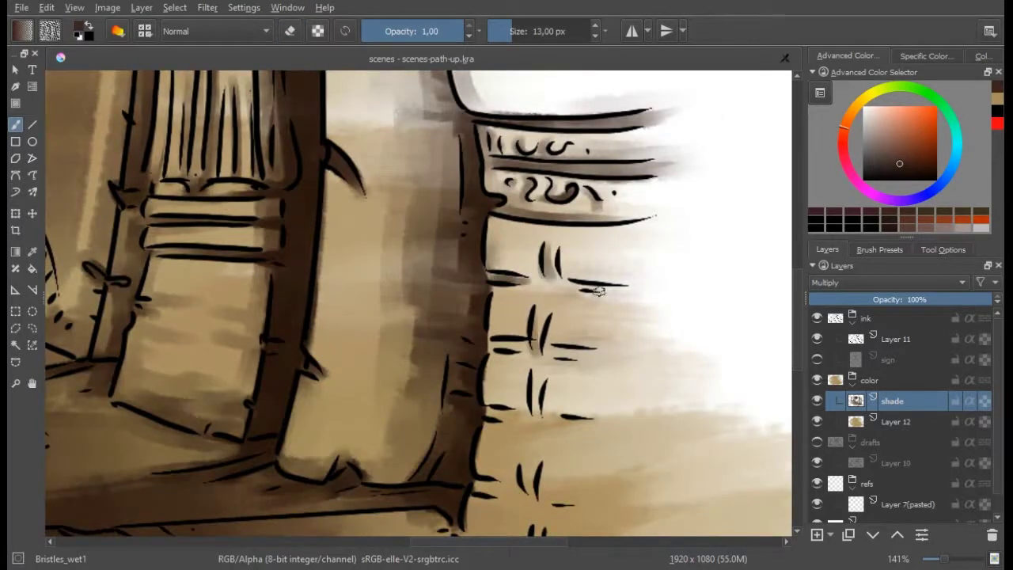
scroll(599, 291, down, 1)
mouse_move(554, 273)
mouse_down()
mouse_move(495, 321)
mouse_move(506, 451)
mouse_move(584, 388)
mouse_move(459, 317)
mouse_up()
key(bracketright)
key(bracketright)
key(bracketright)
scroll(584, 389, down, 1)
key(bracketleft)
key(bracketleft)
Shade along the pillar base and its dashes with a slightly smaller brush
drag(634, 419, 348, 364)
mouse_move(436, 324)
mouse_down()
mouse_move(402, 182)
mouse_move(360, 221)
mouse_up()
drag(372, 158, 372, 237)
key(bracketleft)
scroll(372, 238, up, 1)
mouse_move(411, 182)
mouse_down()
mouse_move(480, 354)
mouse_move(549, 459)
mouse_up()
scroll(425, 402, down, 1)
Erase some floorboard shading with a larger brush to lighten it
key(bracketright)
key(bracketright)
scroll(686, 423, down, 1)
key(e)
drag(328, 284, 631, 270)
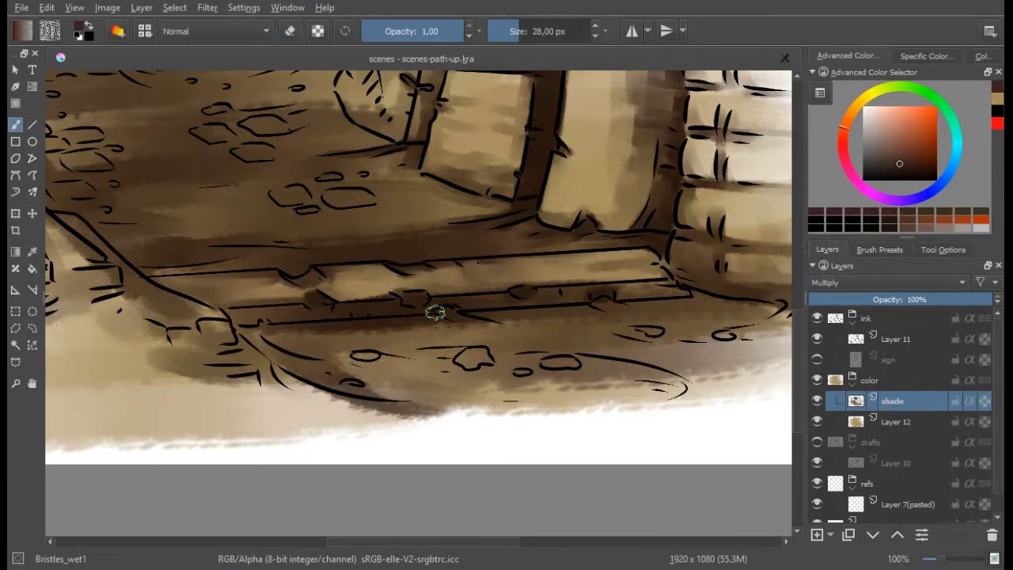
Darken the floorboard line and the lower ground beneath it
drag(435, 313, 461, 303)
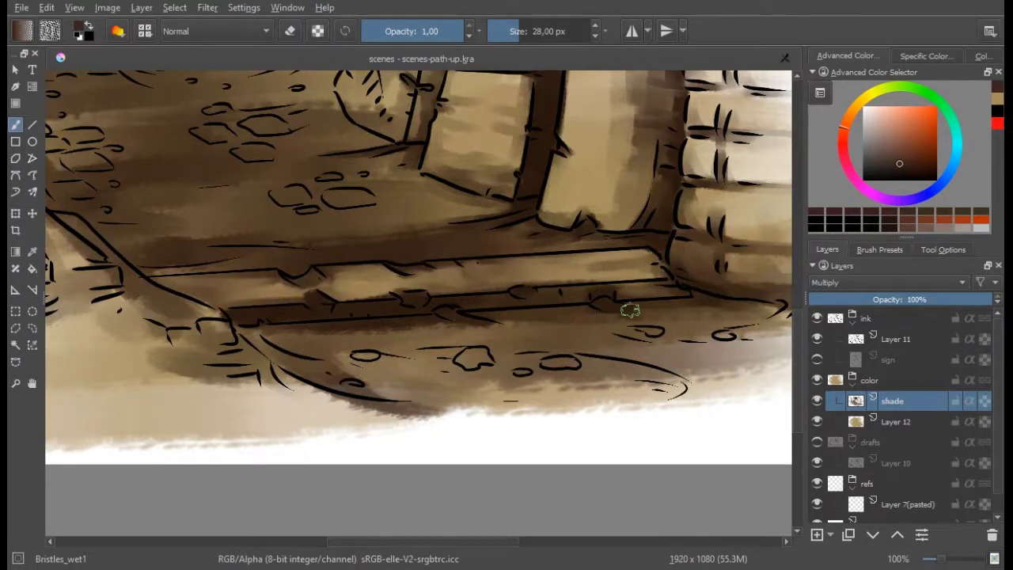
drag(254, 336, 378, 364)
mouse_move(489, 354)
mouse_down()
mouse_move(680, 384)
mouse_move(535, 372)
mouse_up()
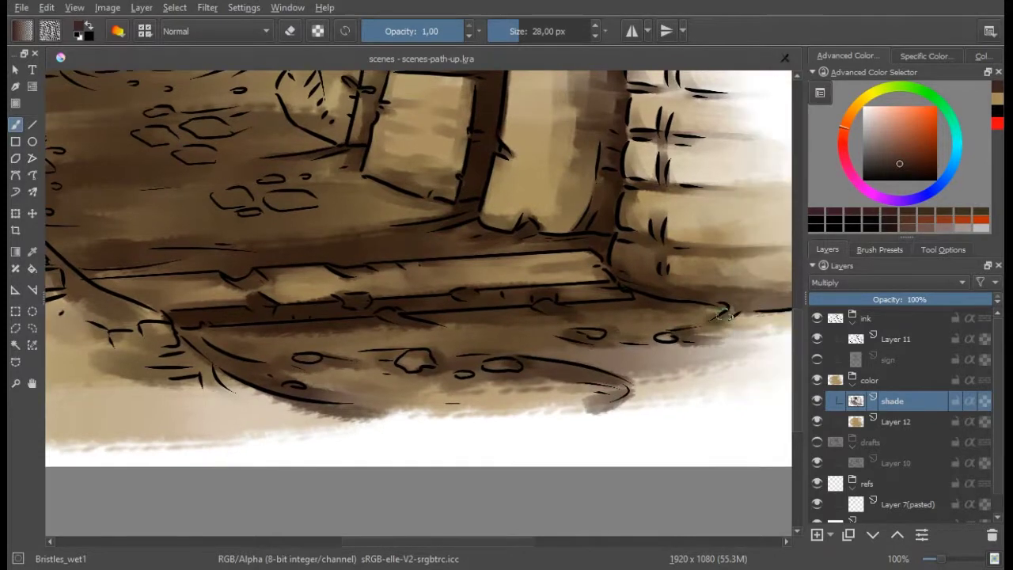
drag(672, 333, 629, 309)
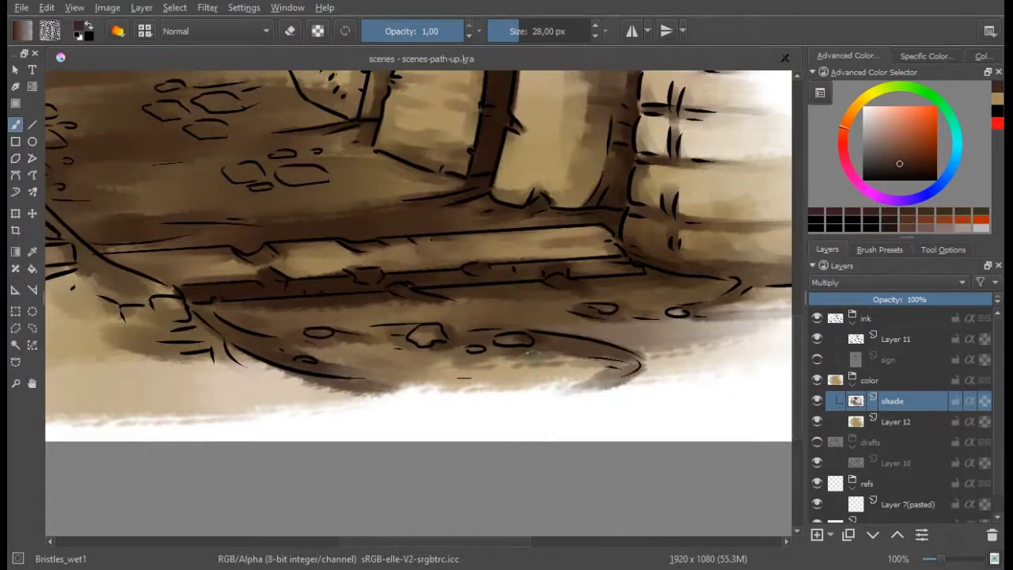
Erase shading to lighten the ground and the beam
key(e)
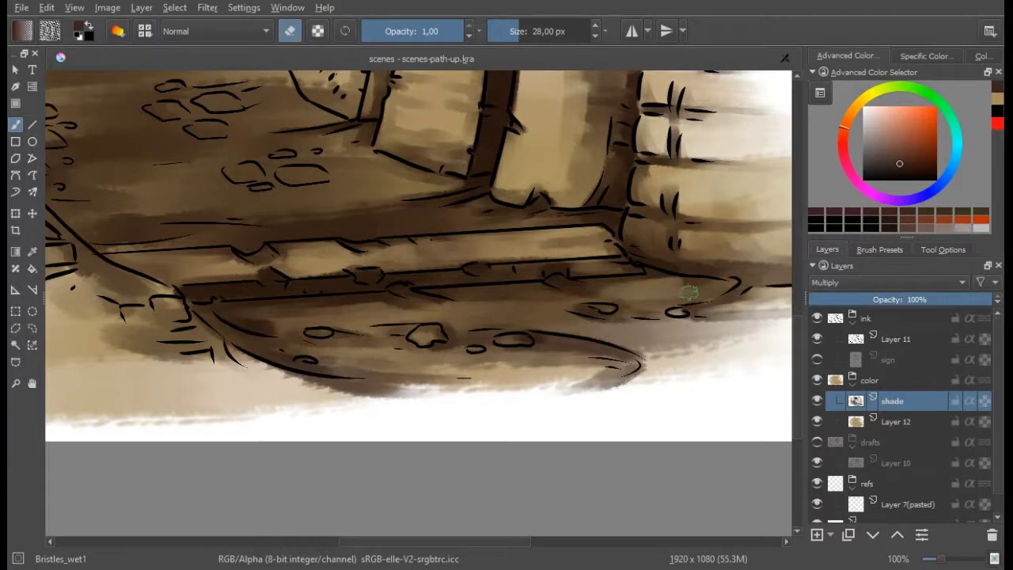
mouse_move(555, 296)
mouse_down()
mouse_move(389, 310)
mouse_move(471, 346)
mouse_up()
drag(671, 285, 413, 289)
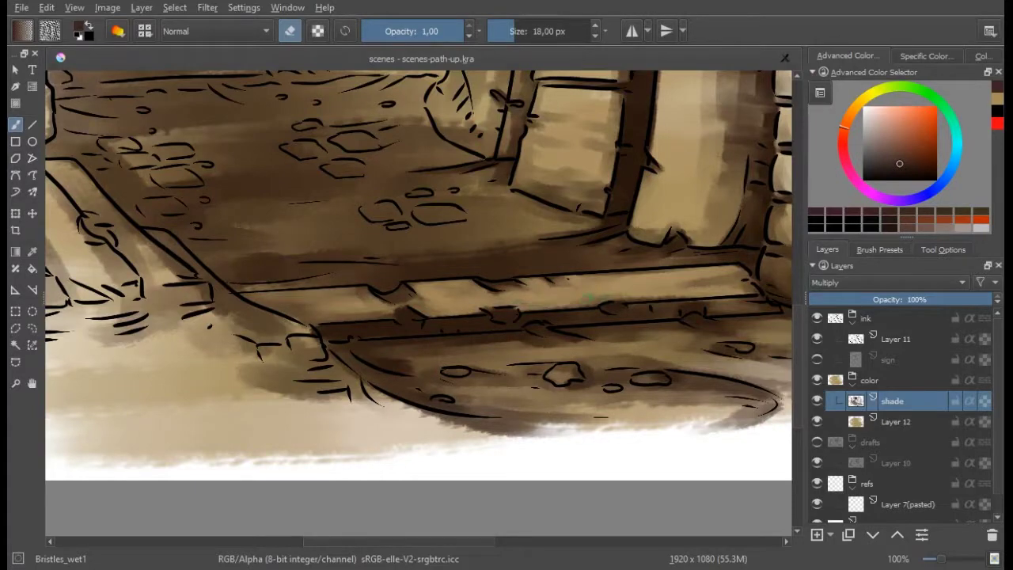
key(e)
drag(484, 311, 527, 327)
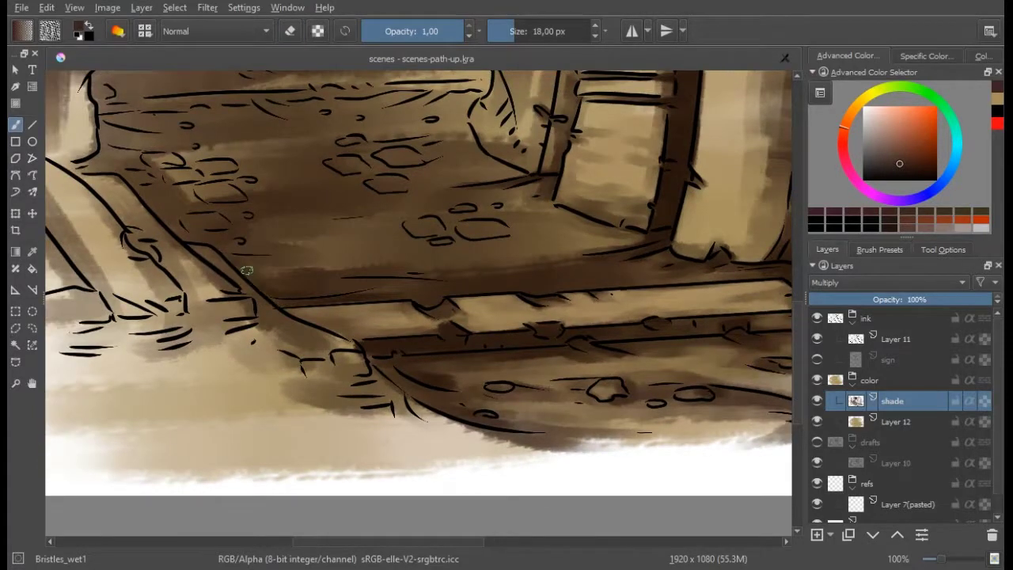
Darken the beam, the floor near the back wall and the pillar's left edge
mouse_move(247, 275)
mouse_down()
mouse_move(494, 285)
mouse_move(333, 198)
mouse_move(431, 238)
mouse_move(515, 362)
mouse_move(515, 300)
mouse_up()
drag(486, 209, 422, 175)
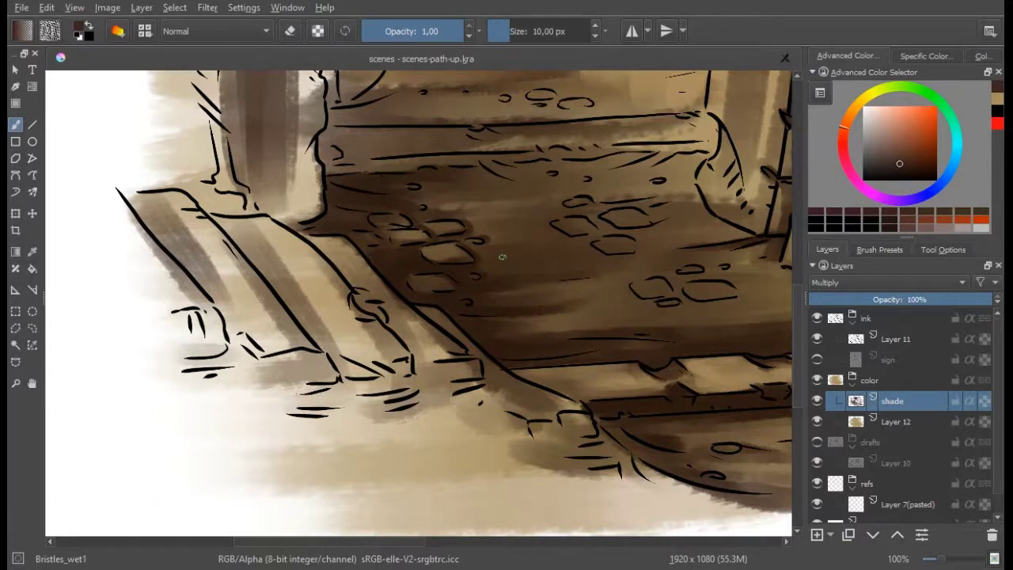
scroll(406, 228, down, 3)
scroll(488, 240, up, 5)
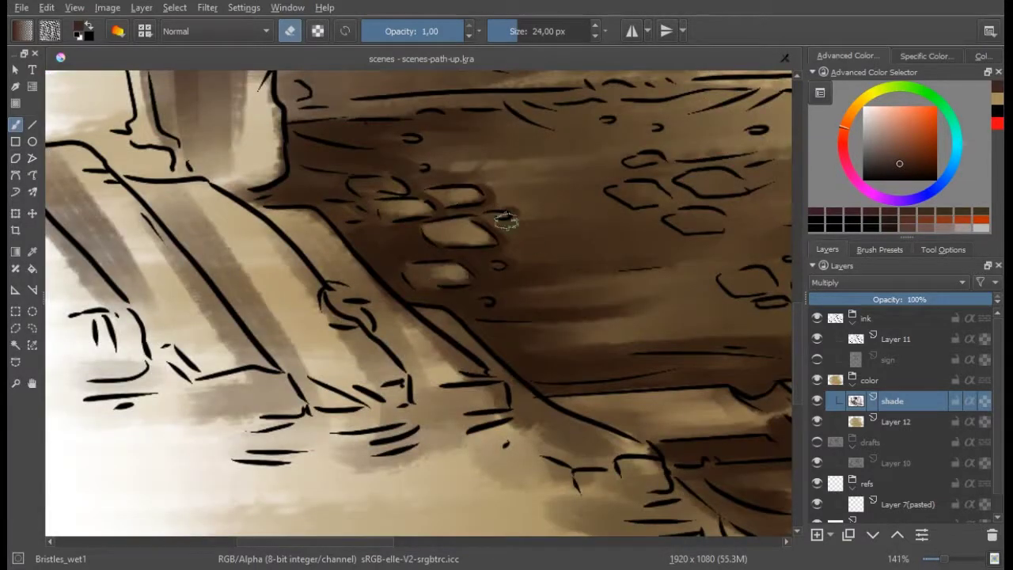
scroll(507, 281, down, 2)
scroll(506, 281, down, 1)
scroll(399, 256, up, 4)
scroll(432, 208, down, 2)
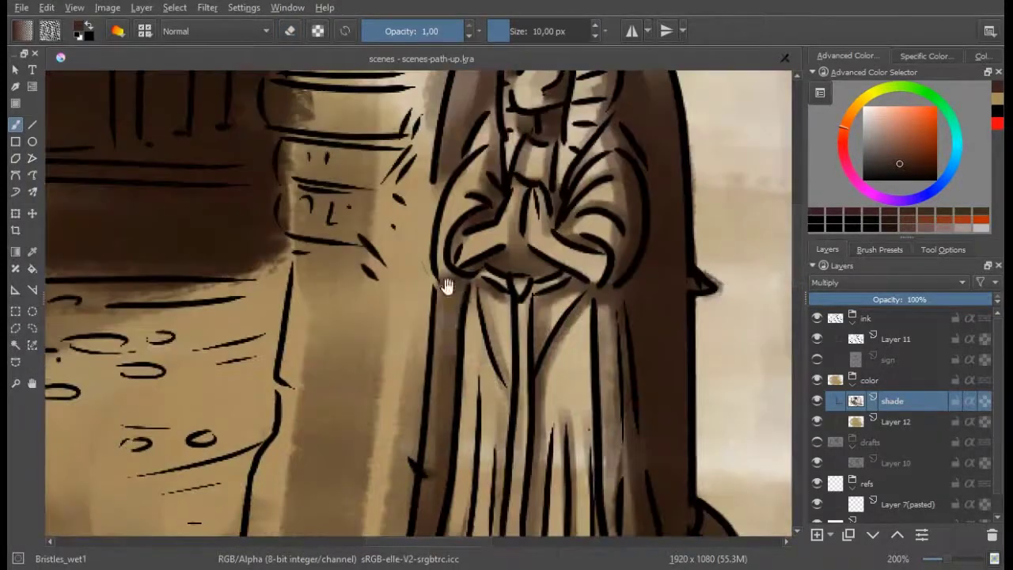
scroll(449, 259, up, 2)
scroll(451, 329, down, 2)
scroll(468, 290, up, 2)
drag(443, 245, 468, 290)
Erase two strokes of shading off the niche pillar's left edge to lighten it
scroll(444, 261, down, 2)
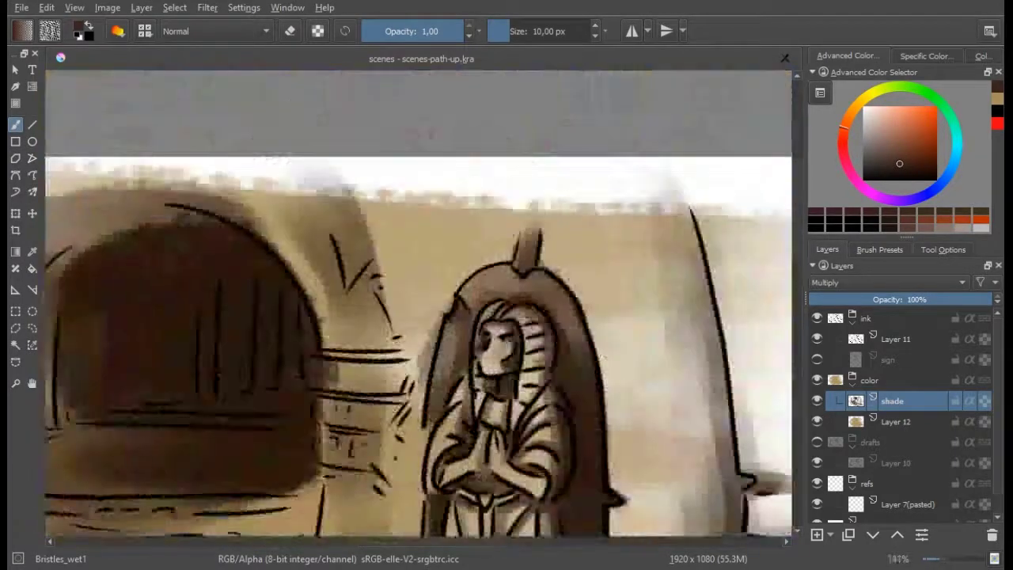
key(e)
scroll(443, 261, up, 1)
scroll(443, 261, up, 1)
drag(443, 237, 434, 340)
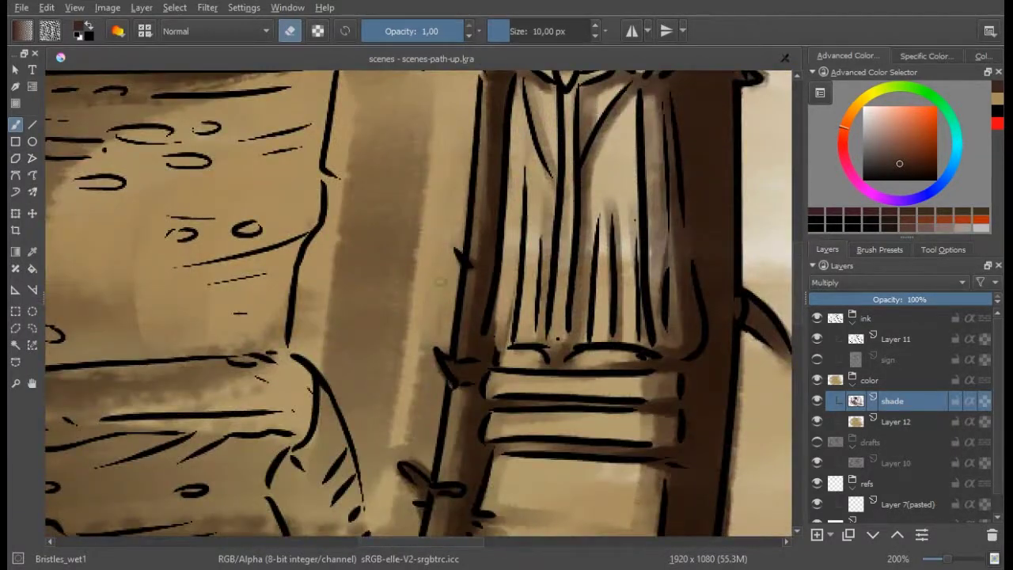
scroll(436, 348, down, 3)
mouse_move(451, 206)
mouse_down()
mouse_move(434, 317)
mouse_move(442, 250)
mouse_up()
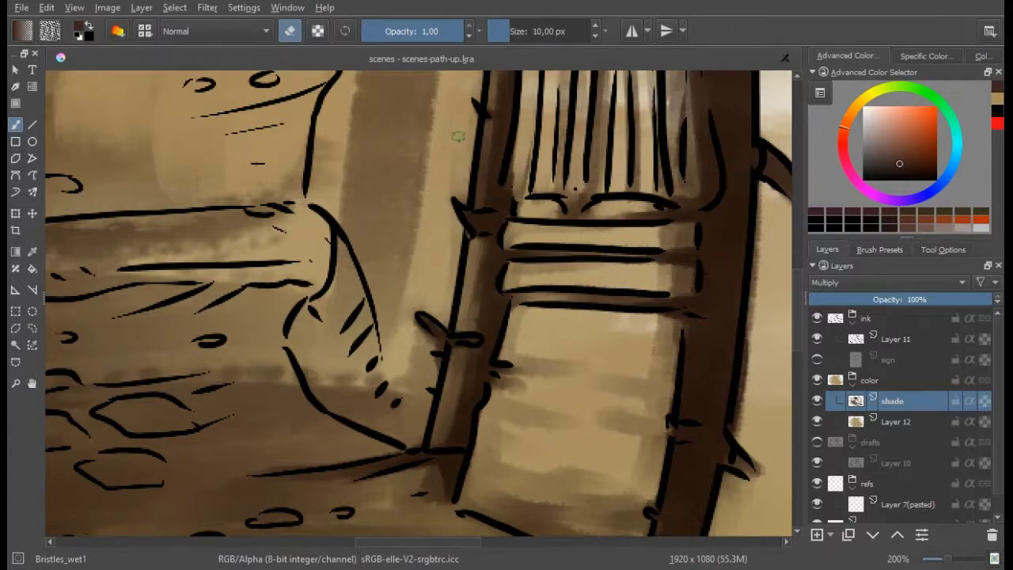
key(e)
scroll(396, 360, down, 5)
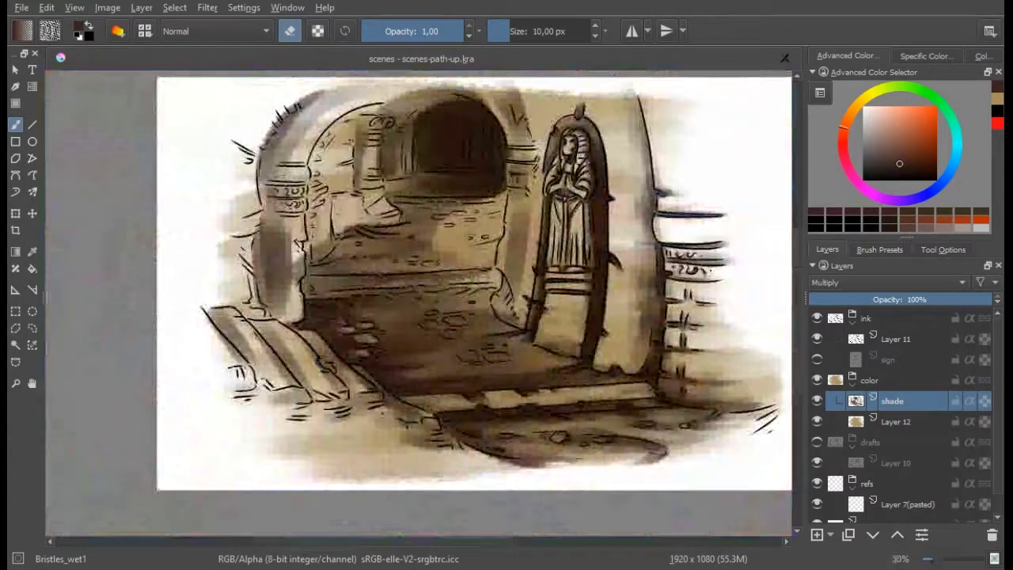
With a 30 px brush, shade the floor stones, the beam and the pillar edge beside the arch
scroll(345, 280, up, 4)
key(bracketright)
mouse_move(470, 236)
mouse_down()
mouse_move(459, 227)
mouse_move(482, 271)
mouse_move(396, 267)
mouse_move(597, 288)
mouse_move(553, 135)
mouse_move(293, 190)
mouse_up()
mouse_move(451, 364)
mouse_down()
mouse_move(578, 362)
mouse_move(543, 328)
mouse_up()
mouse_move(301, 174)
mouse_down()
mouse_move(452, 232)
mouse_move(203, 248)
mouse_move(192, 239)
mouse_move(403, 198)
mouse_up()
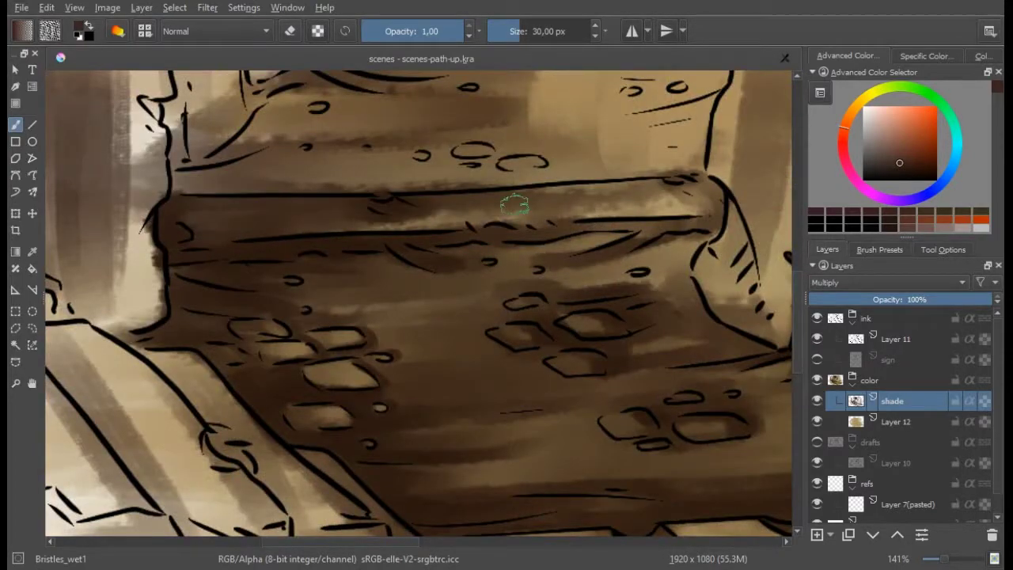
drag(261, 269, 382, 170)
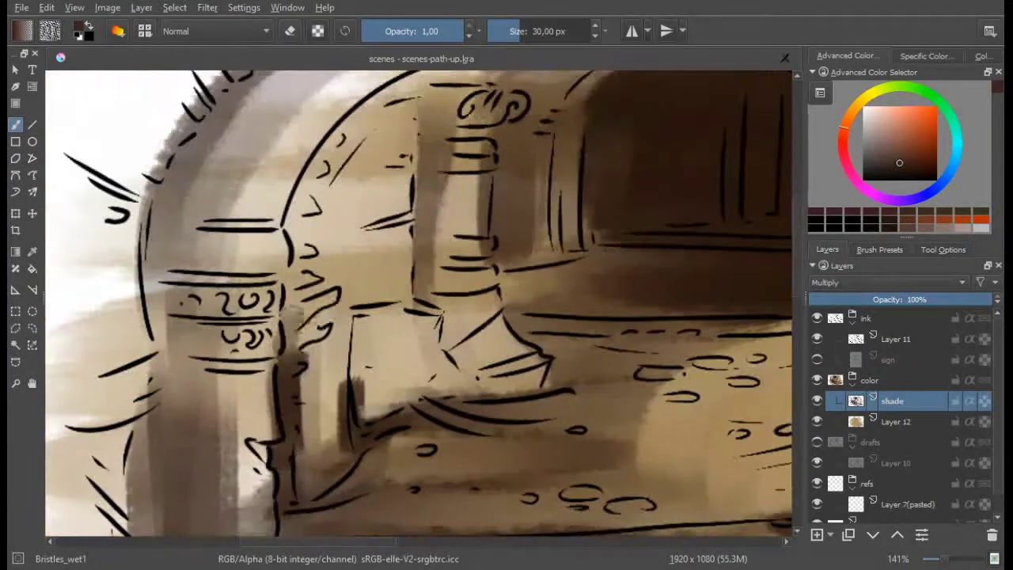
drag(316, 352, 284, 237)
mouse_move(340, 135)
mouse_down()
mouse_move(281, 230)
mouse_move(388, 170)
mouse_up()
Darken the left side of the pillar with downward multiply strokes
drag(424, 234, 405, 199)
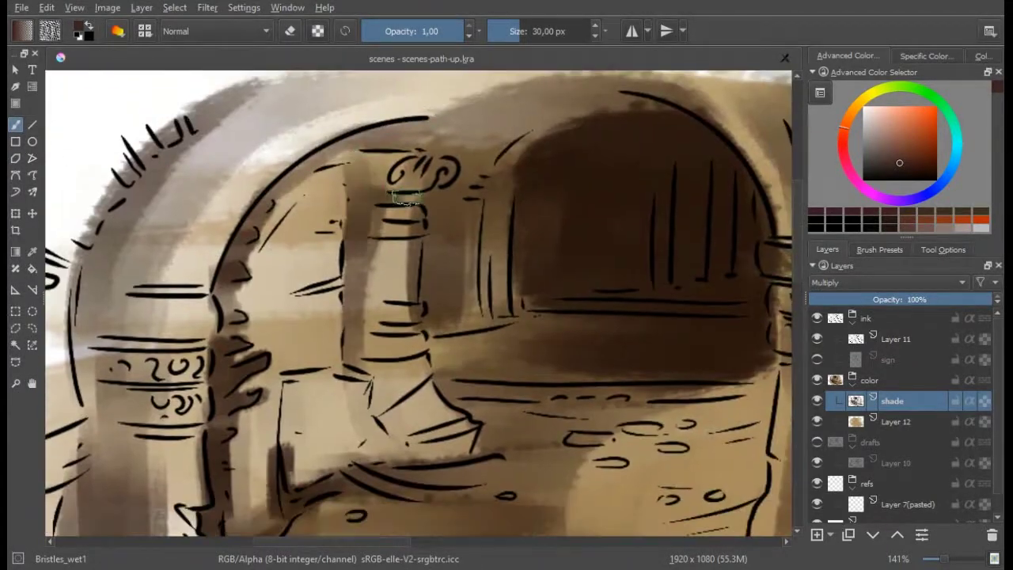
drag(424, 158, 348, 230)
drag(341, 147, 325, 292)
drag(332, 356, 380, 241)
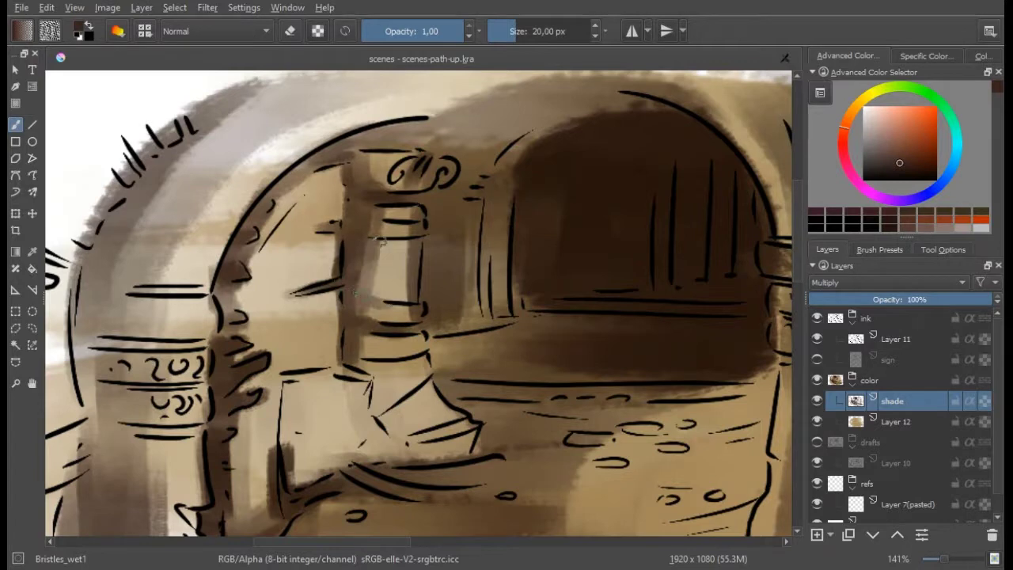
scroll(389, 175, down, 2)
Erase shading at the pillar base, then re-shade the pillar's left side at 20 px
key(e)
key(])
mouse_move(288, 307)
mouse_down()
mouse_move(482, 372)
mouse_move(317, 396)
mouse_move(295, 340)
mouse_up()
key(bracketleft)
drag(269, 198, 261, 293)
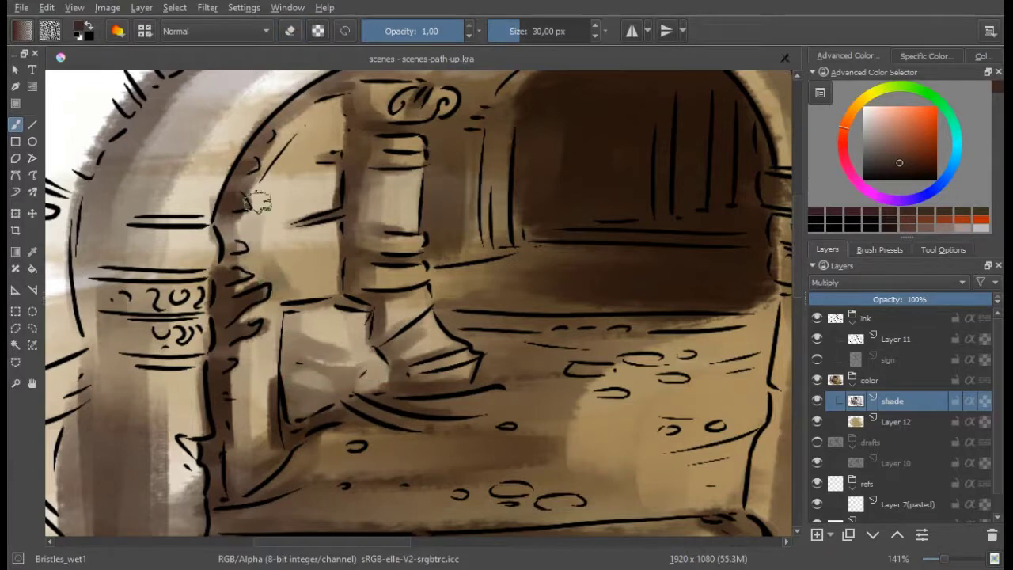
drag(325, 107, 269, 269)
drag(332, 301, 349, 103)
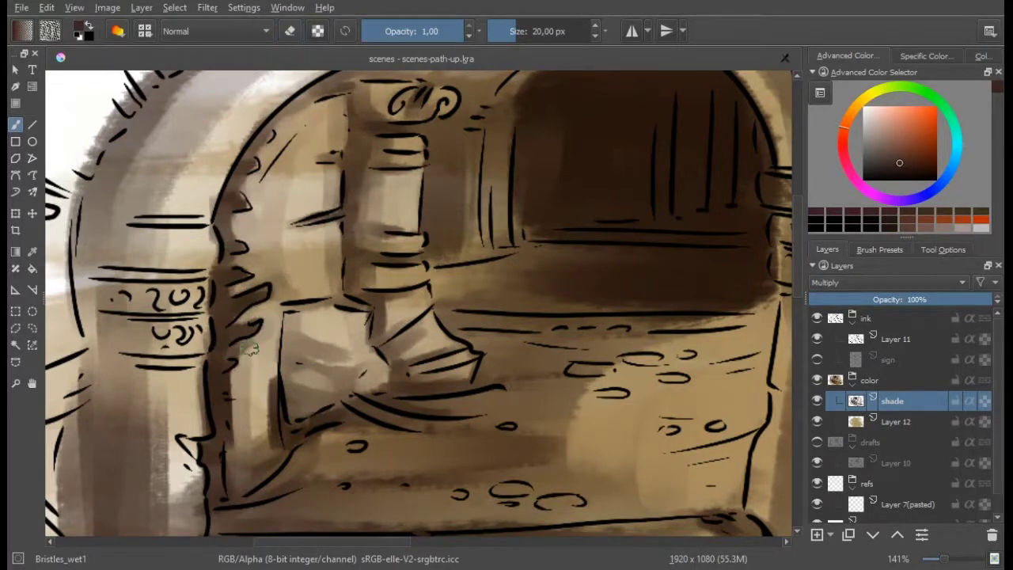
Add dark strokes beside the pillar and on the right side of the floor
key(e)
scroll(266, 398, down, 4)
scroll(261, 411, up, 4)
drag(257, 344, 252, 468)
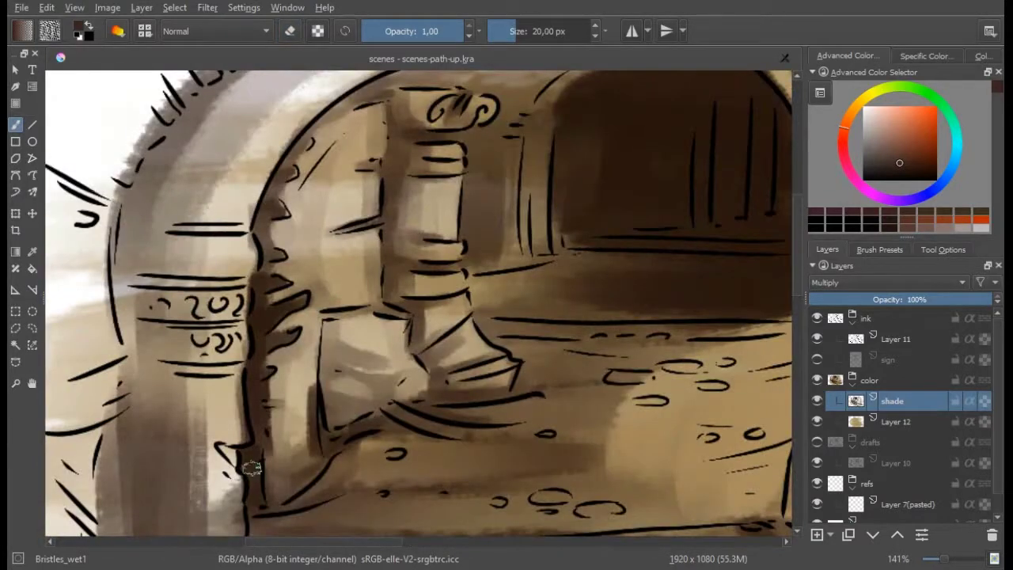
drag(392, 454, 388, 372)
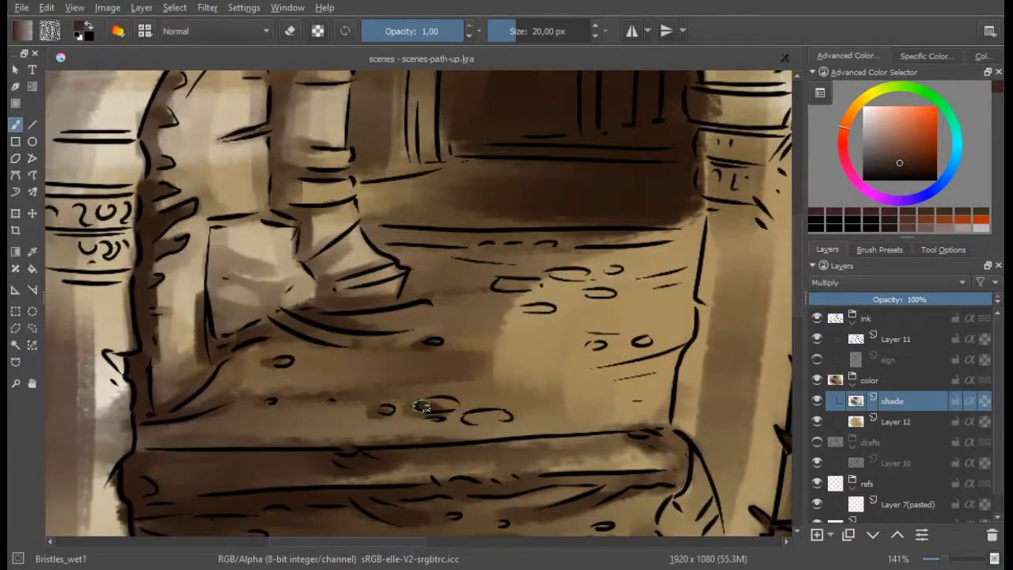
drag(585, 340, 554, 427)
mouse_move(378, 452)
mouse_down()
mouse_move(402, 357)
mouse_move(642, 341)
mouse_up()
Rework the floor before the archway, mixing dark strokes with erased lighter patches
key(e)
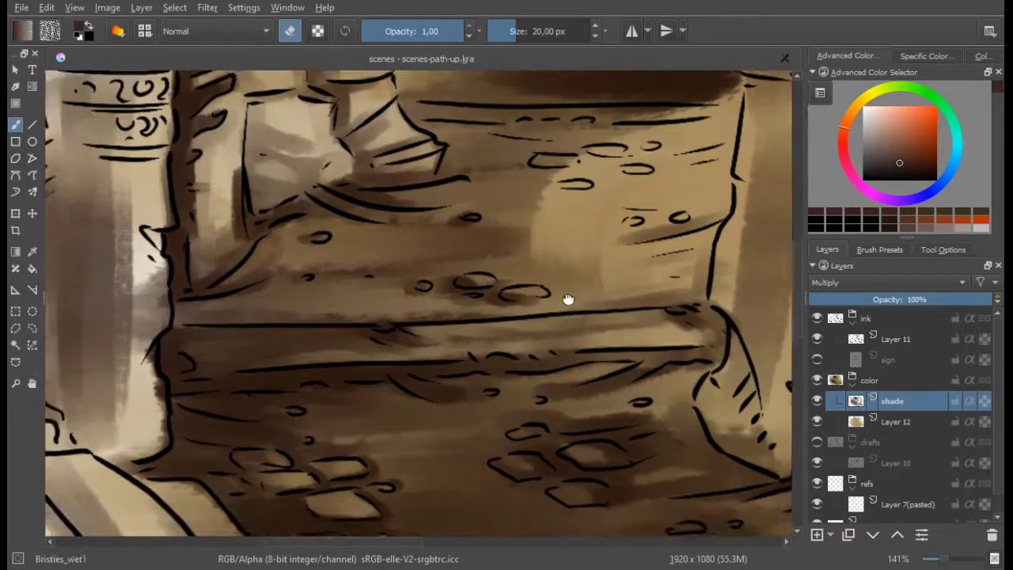
drag(567, 296, 584, 454)
key(e)
mouse_move(475, 365)
mouse_down()
mouse_move(602, 348)
mouse_move(657, 357)
mouse_up()
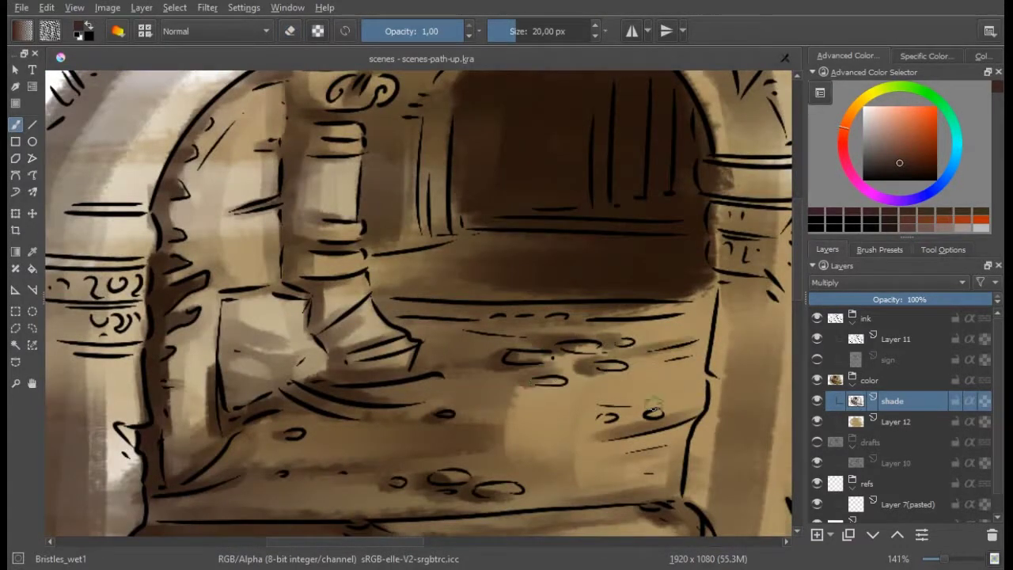
key(e)
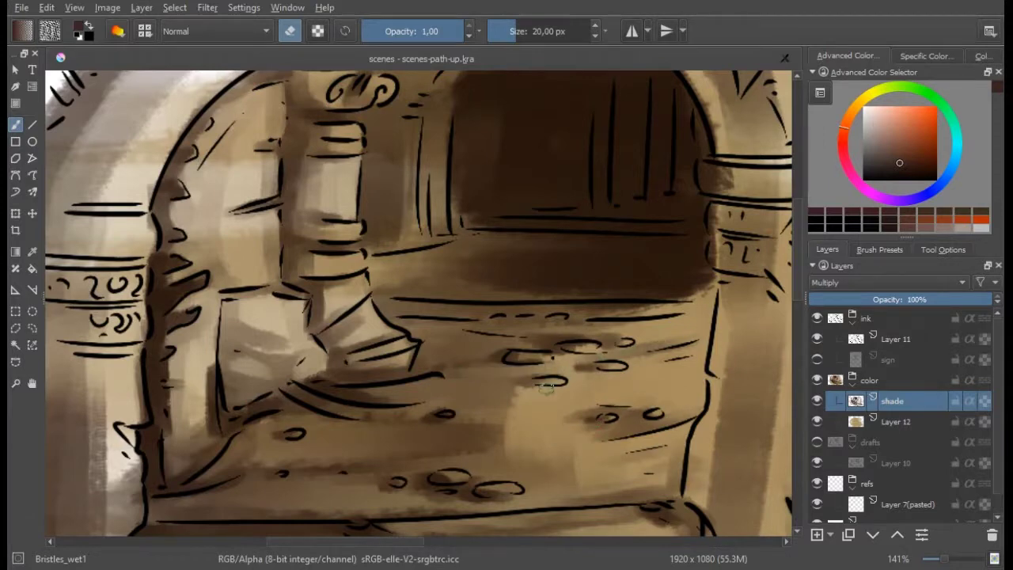
mouse_move(458, 307)
mouse_down()
mouse_move(411, 305)
mouse_move(468, 334)
mouse_up()
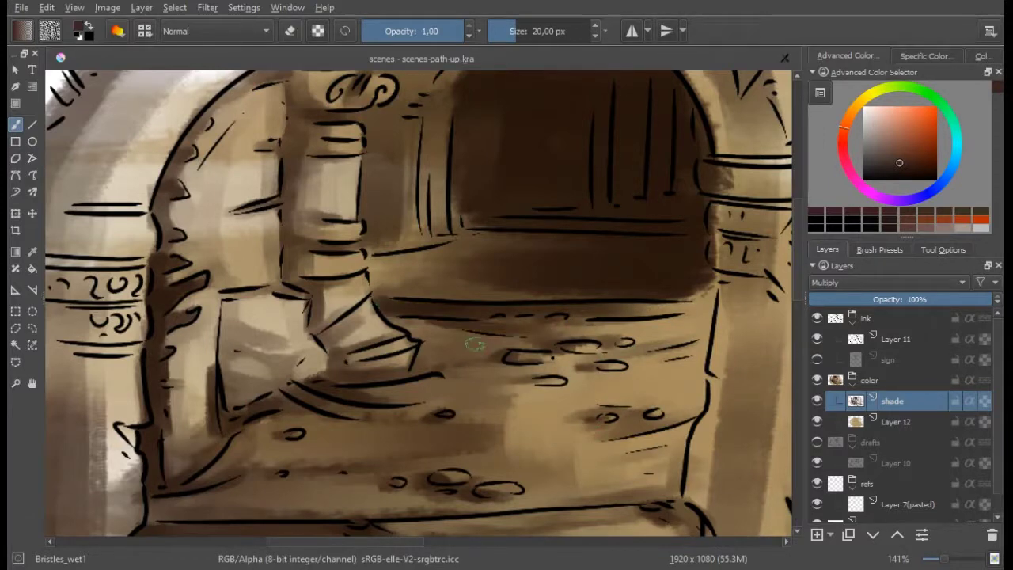
mouse_move(425, 215)
mouse_down()
mouse_move(388, 269)
mouse_move(447, 265)
mouse_up()
key(e)
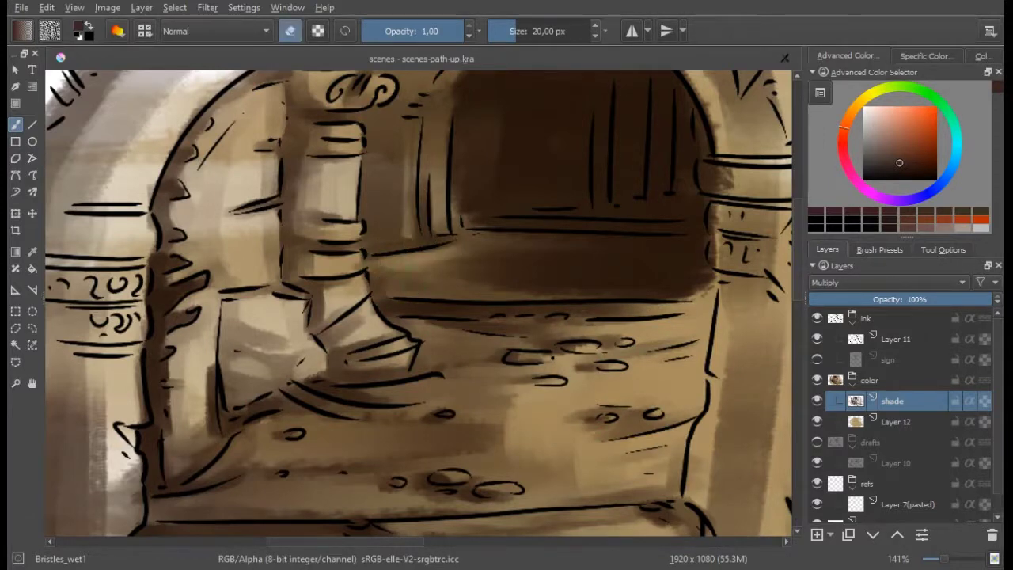
drag(380, 281, 515, 270)
key(e)
Darken the top of the arch interior and lighten the shading along the arch top
drag(657, 236, 570, 346)
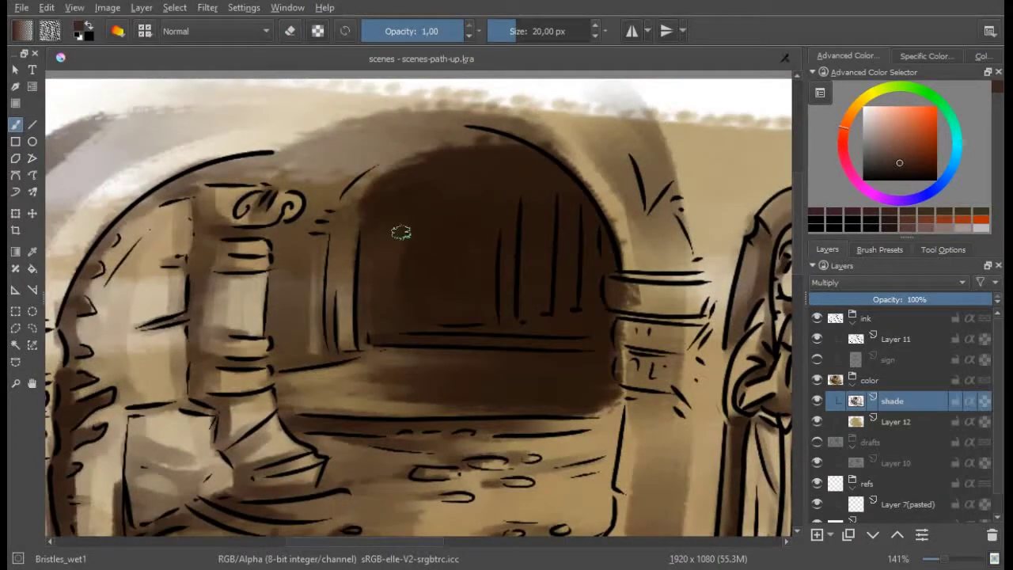
mouse_move(389, 195)
mouse_down()
mouse_move(441, 147)
mouse_move(531, 181)
mouse_up()
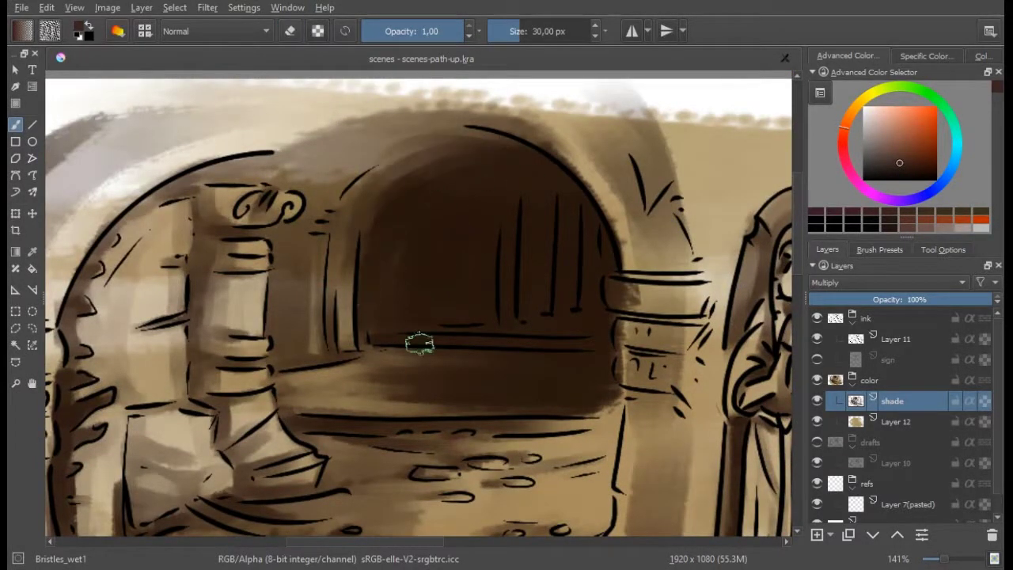
key(bracketright)
drag(300, 119, 604, 193)
key(bracketleft)
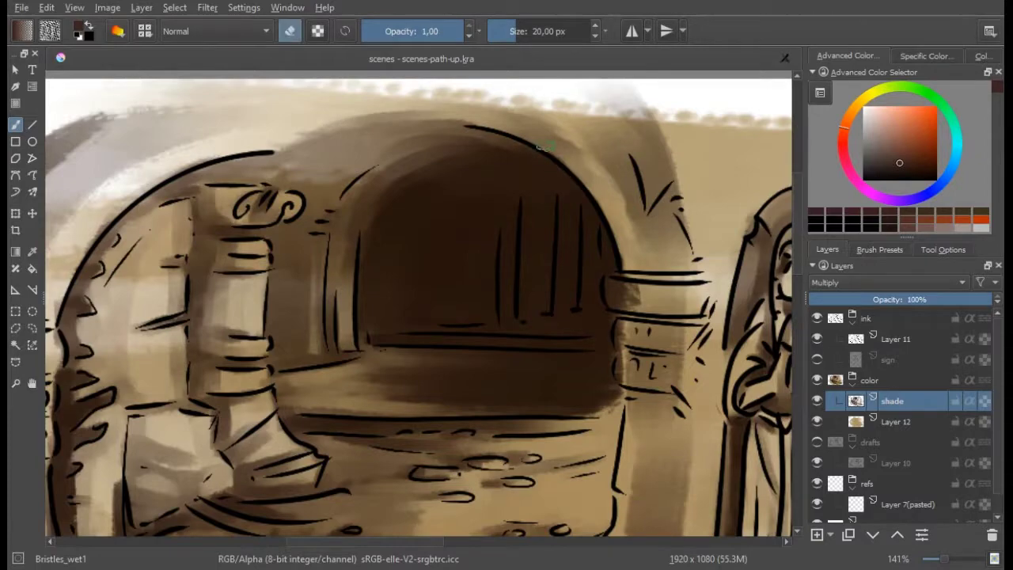
drag(546, 146, 431, 169)
Darken the arch's right side and the pillar beside it
key(e)
drag(514, 170, 547, 238)
drag(554, 197, 567, 208)
drag(514, 299, 605, 300)
drag(554, 332, 554, 287)
drag(491, 273, 601, 301)
drag(499, 300, 602, 344)
drag(507, 356, 561, 365)
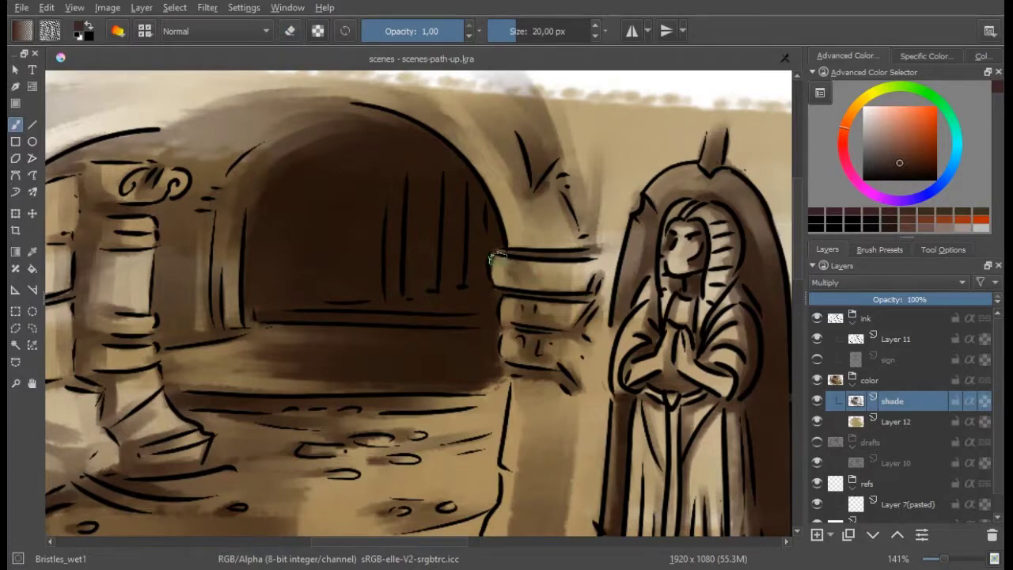
key(e)
Lighten streaks by the arch column and darken the rock edge beside the statue's plinth
mouse_move(501, 339)
mouse_down()
mouse_move(529, 307)
mouse_move(471, 240)
mouse_up()
key(e)
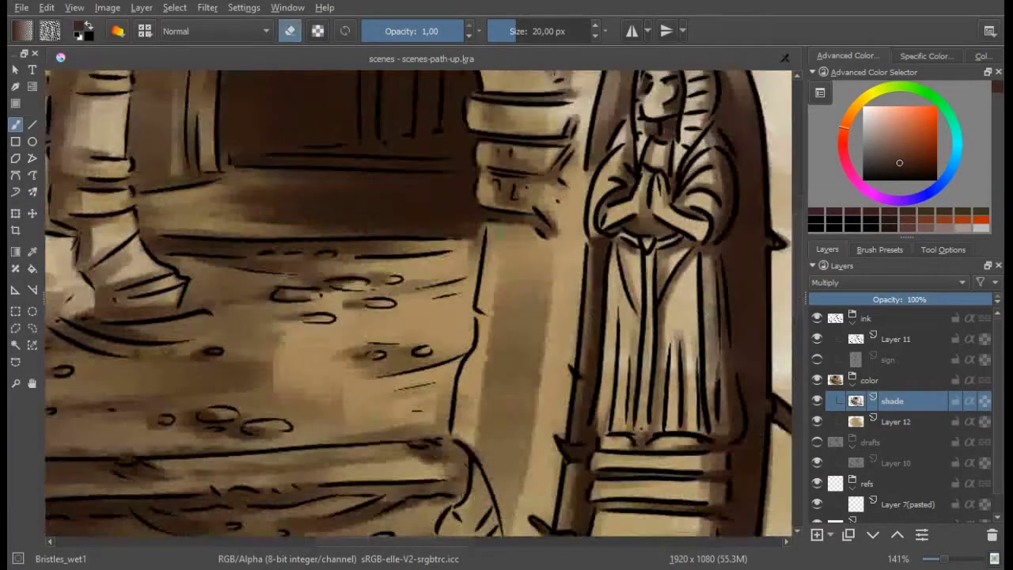
drag(509, 330, 502, 278)
drag(546, 380, 569, 232)
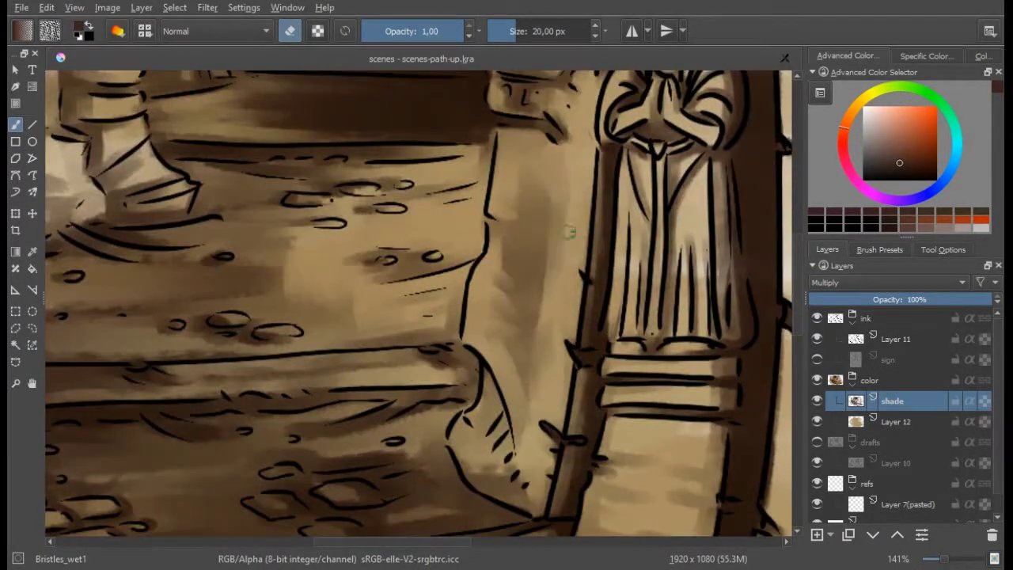
mouse_move(495, 384)
mouse_down()
mouse_move(494, 415)
mouse_move(448, 448)
mouse_up()
drag(310, 443, 405, 332)
drag(506, 321, 541, 342)
key(e)
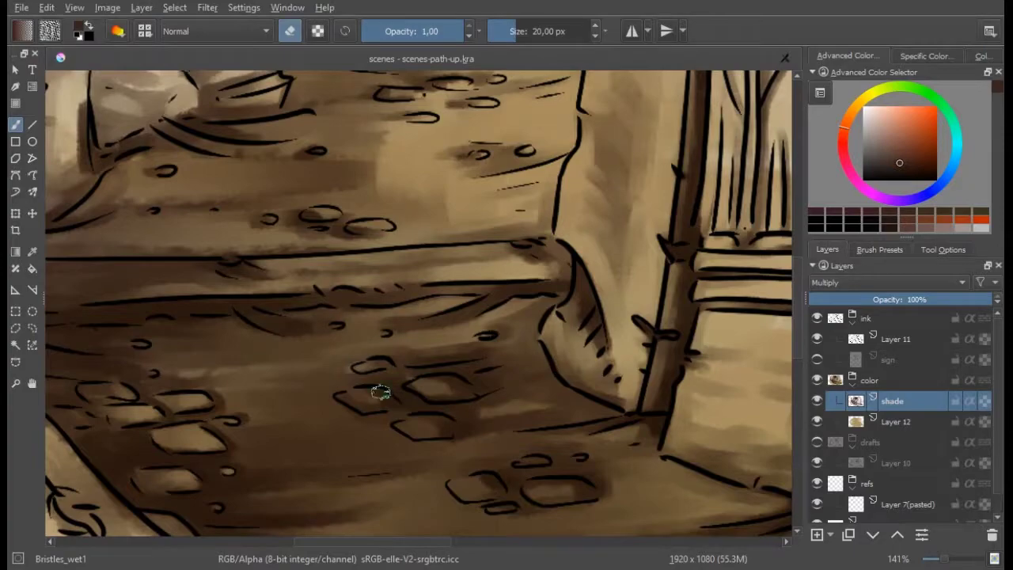
scroll(604, 488, down, 5)
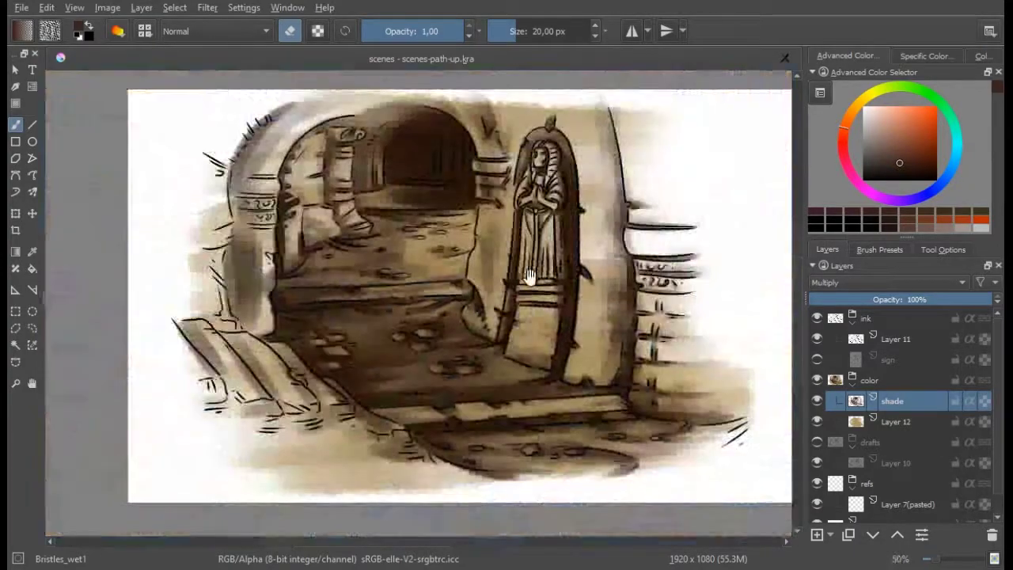
Paint brown shading over the grey arc
scroll(527, 224, up, 5)
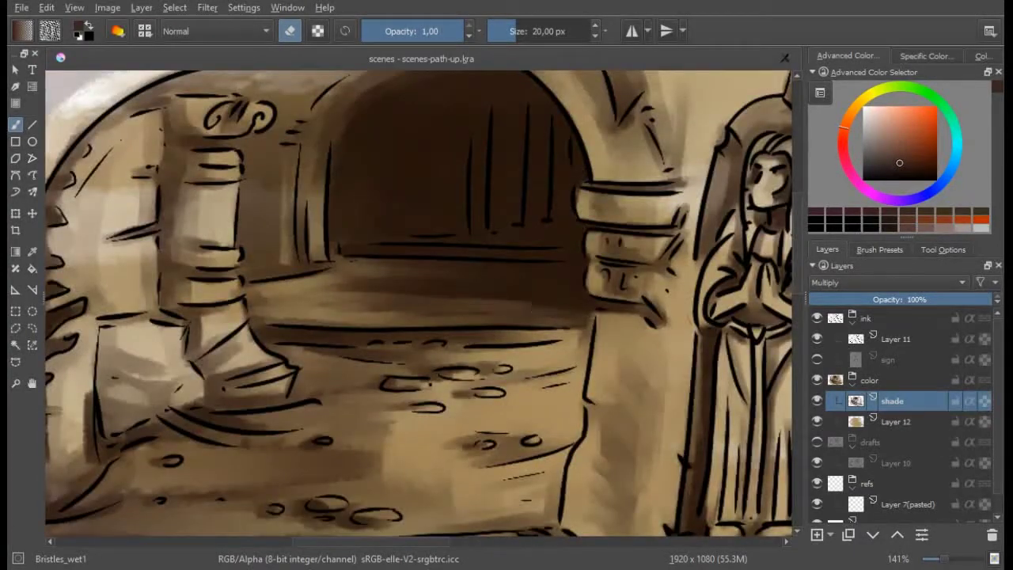
scroll(395, 321, down, 5)
scroll(360, 187, up, 5)
key(e)
drag(360, 187, 237, 317)
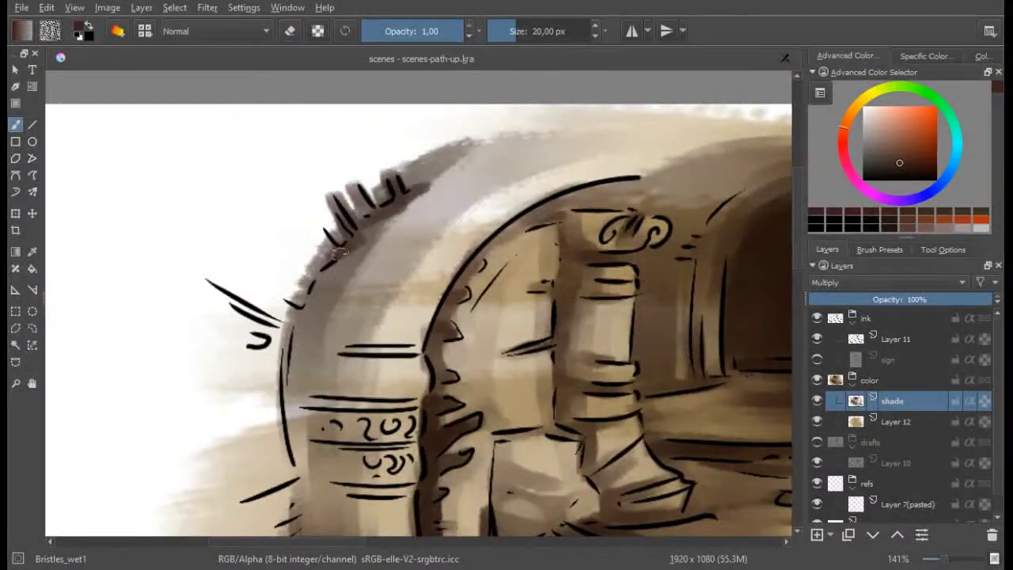
scroll(309, 293, down, 2)
scroll(310, 294, down, 3)
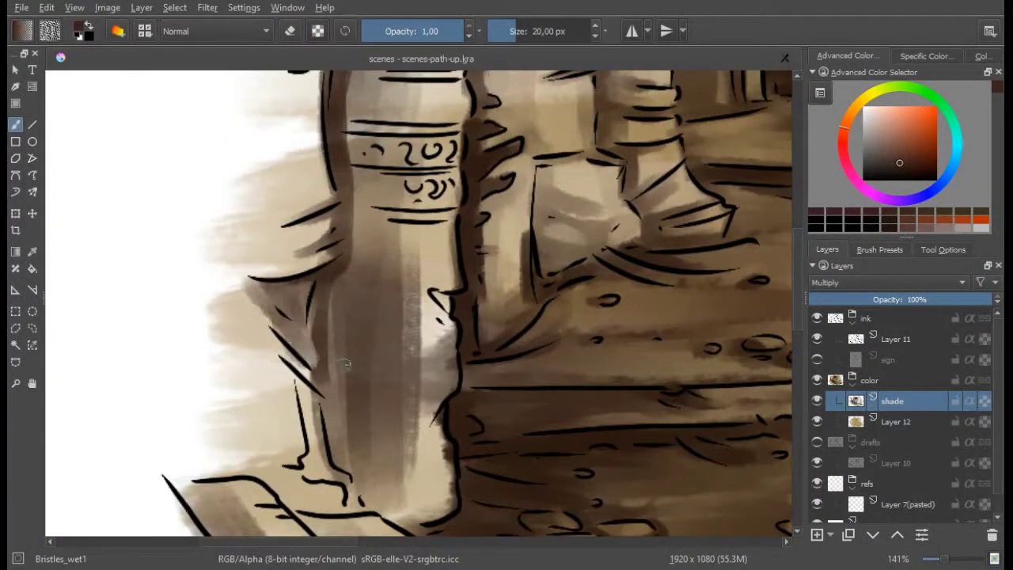
scroll(332, 340, down, 3)
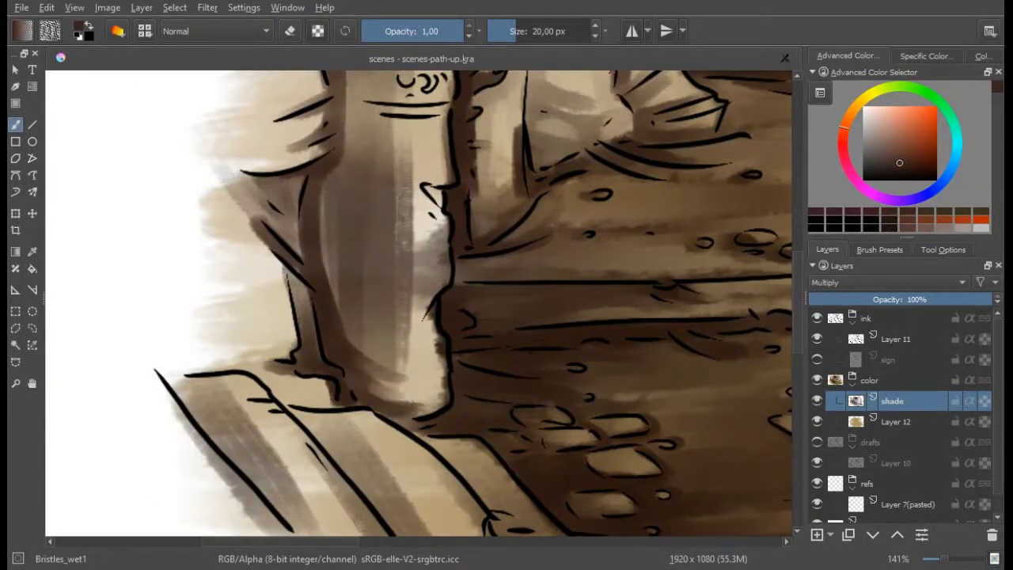
Paint dark brown strokes along the column and shade its base with a 30 px brush
drag(337, 335, 340, 205)
key(bracketright)
scroll(382, 289, up, 4)
mouse_move(382, 289)
mouse_down()
mouse_move(430, 355)
mouse_move(344, 276)
mouse_move(335, 336)
mouse_move(348, 400)
mouse_up()
scroll(429, 355, down, 3)
drag(332, 348, 214, 372)
scroll(327, 310, up, 3)
key(bracketleft)
At 20 px, shade the column's left side and darken the sign's band edges
mouse_move(362, 314)
mouse_down()
mouse_move(335, 206)
mouse_move(414, 203)
mouse_move(427, 247)
mouse_up()
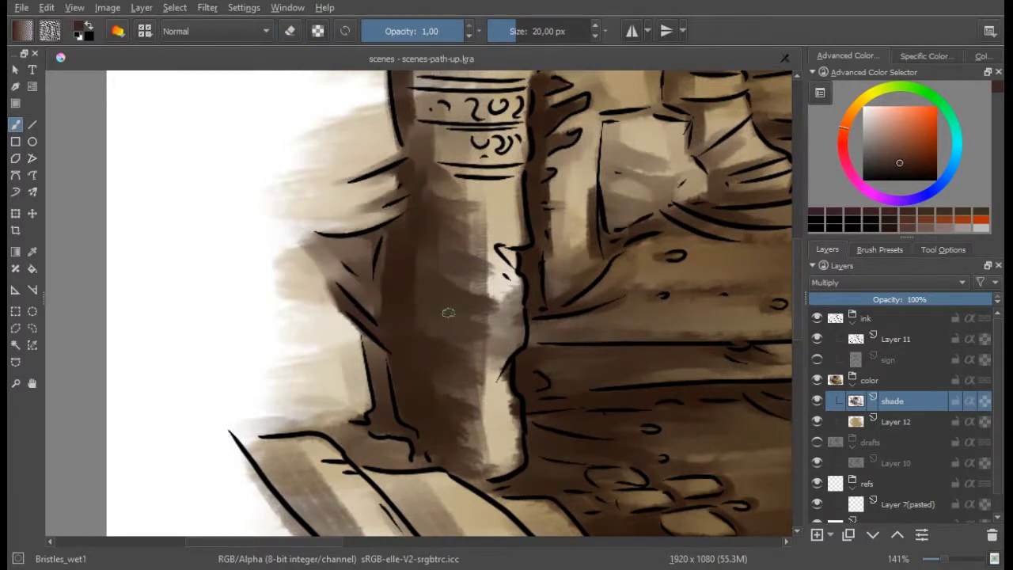
drag(457, 387, 475, 465)
scroll(475, 396, up, 3)
drag(458, 293, 546, 380)
scroll(522, 364, down, 3)
drag(515, 349, 543, 408)
scroll(543, 408, up, 3)
drag(456, 230, 565, 228)
drag(450, 188, 567, 183)
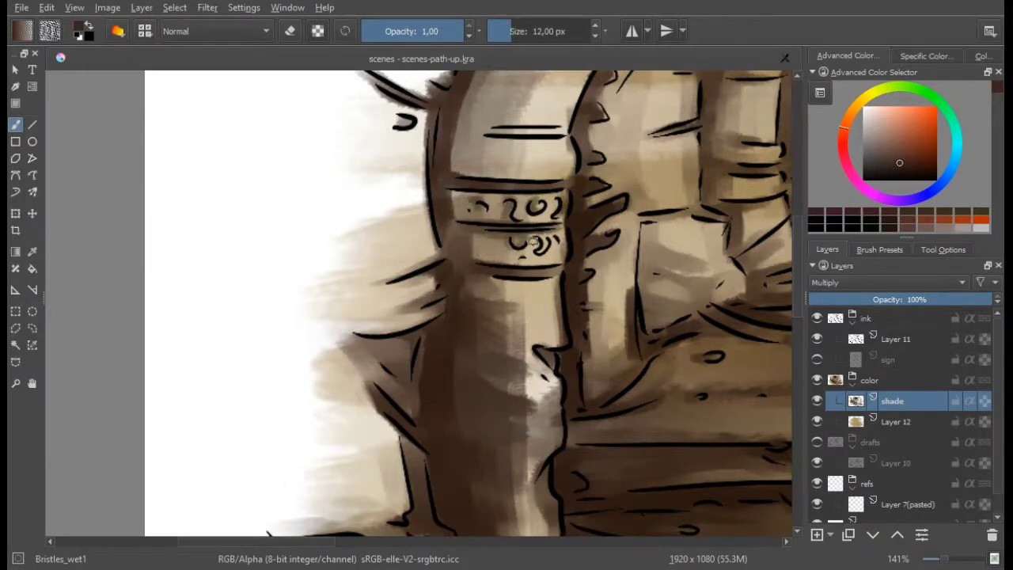
scroll(455, 230, up, 3)
Erase part of the arch's spikes, then add dark shading over the arch and dome
key(bracketright)
key(e)
scroll(316, 261, up, 3)
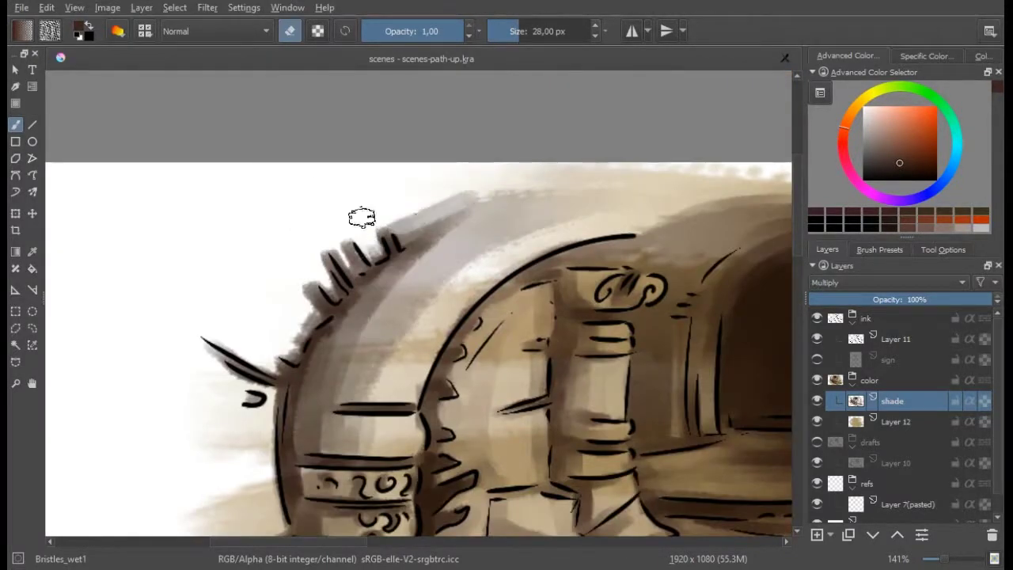
drag(316, 266, 305, 340)
scroll(316, 317, down, 3)
key(e)
drag(341, 245, 356, 300)
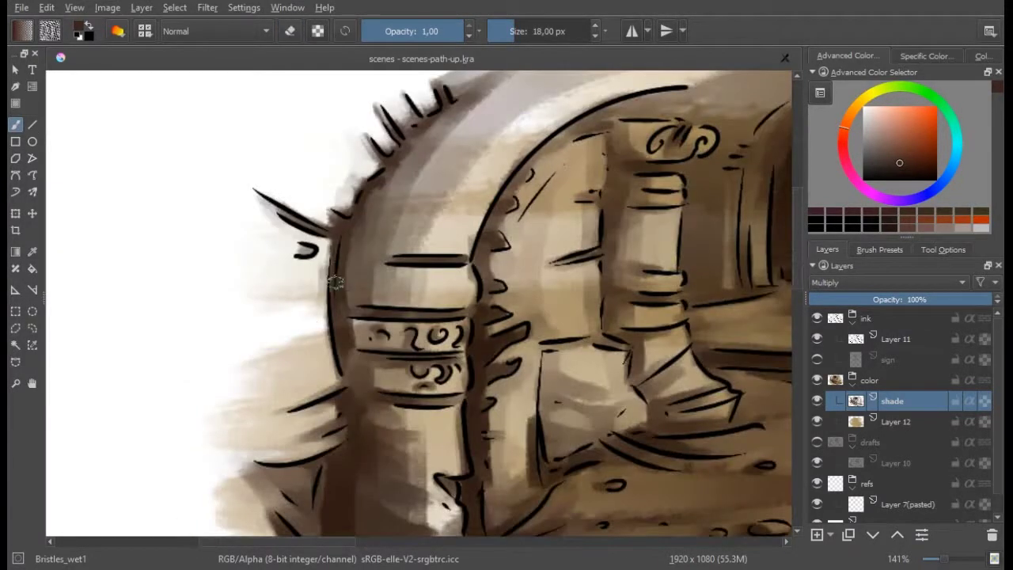
key(bracketright)
key(bracketright)
drag(388, 190, 370, 196)
scroll(386, 285, down, 3)
scroll(384, 332, down, 3)
Erase shading to lighten the pillar's lower face
key(e)
mouse_move(459, 285)
mouse_down()
mouse_move(419, 380)
mouse_move(467, 360)
mouse_up()
scroll(466, 360, down, 3)
drag(443, 221, 459, 420)
key(e)
key(2)
key(1)
Paint dark shading along the planks up to the pillar base and down the middle plank
mouse_move(267, 370)
mouse_down()
mouse_move(285, 426)
mouse_move(230, 261)
mouse_move(316, 356)
mouse_up()
drag(308, 277, 411, 388)
drag(372, 340, 466, 375)
mouse_move(394, 290)
mouse_down()
mouse_move(568, 451)
mouse_move(443, 431)
mouse_move(427, 455)
mouse_up()
Shade the lower plank ends and the ground under the planks and barrel
mouse_move(459, 411)
mouse_down()
mouse_move(388, 475)
mouse_move(301, 396)
mouse_move(237, 404)
mouse_move(404, 443)
mouse_up()
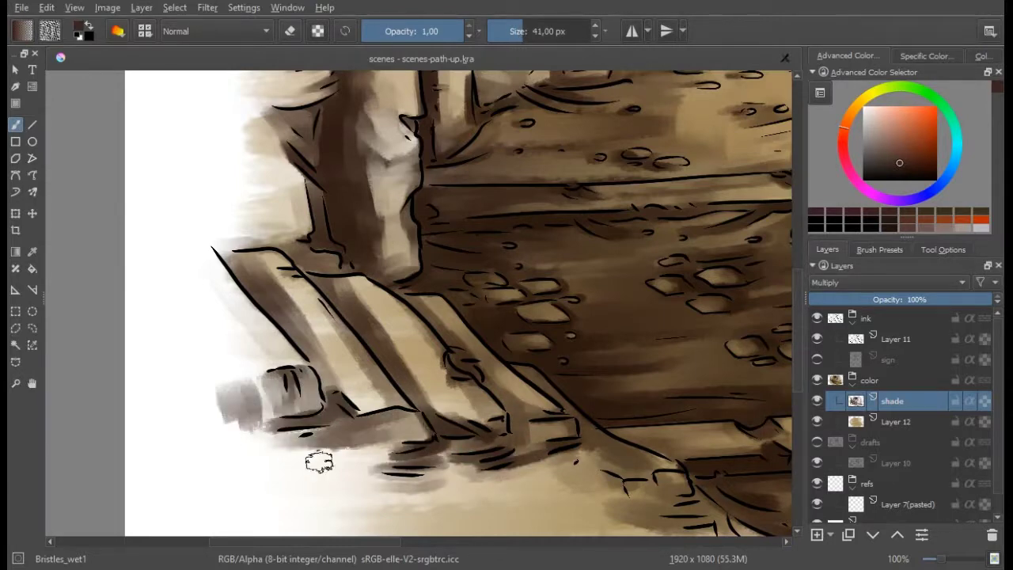
drag(309, 443, 459, 483)
drag(474, 414, 586, 435)
drag(515, 428, 689, 459)
mouse_move(569, 452)
mouse_down()
mouse_move(371, 361)
mouse_move(514, 405)
mouse_up()
Erase shading on the left planks with a smaller brush, then re-darken the middle plank
key(bracketleft)
key(bracketleft)
key(bracketleft)
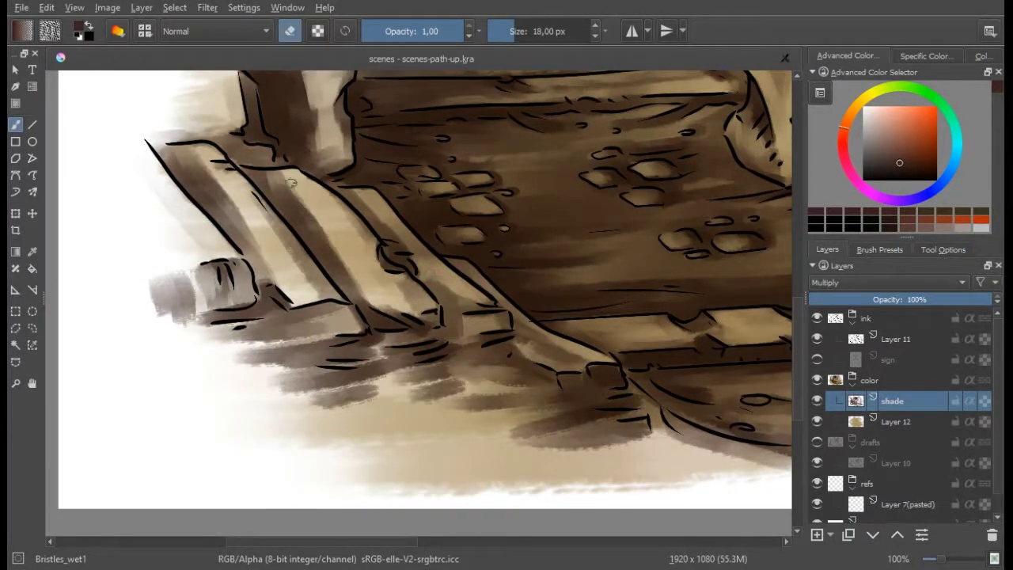
drag(211, 154, 269, 245)
drag(253, 197, 332, 297)
key(bracketleft)
key(bracketleft)
key(e)
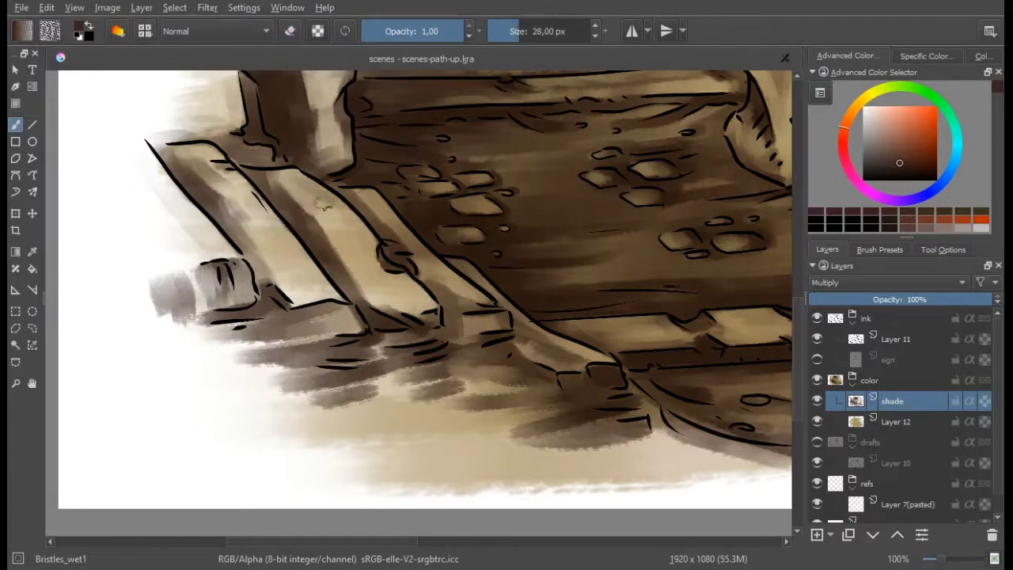
drag(285, 175, 348, 253)
key(bracketright)
key(bracketright)
drag(269, 182, 301, 299)
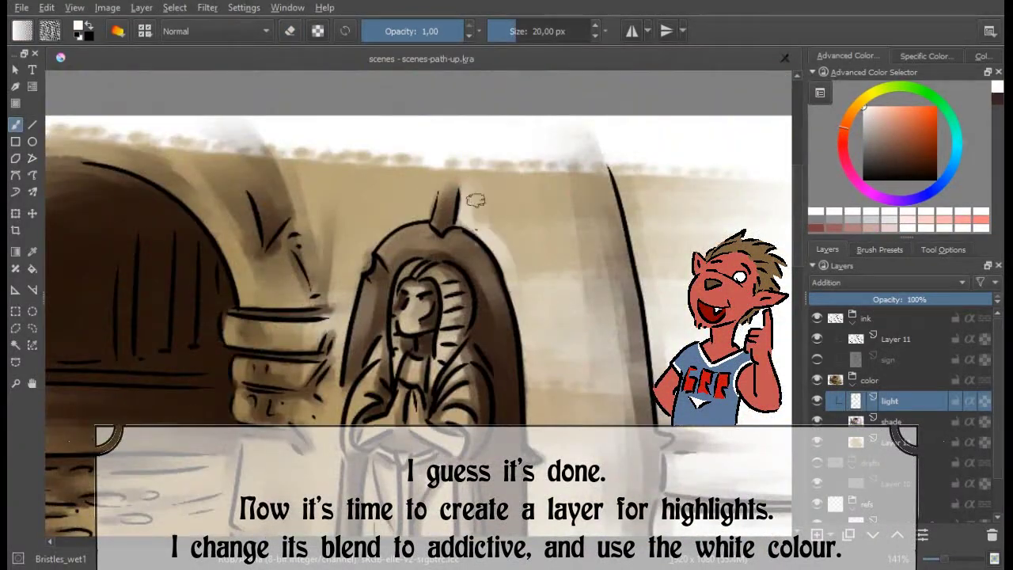
Brush white highlight strokes down the pillar and along its edge
scroll(515, 227, down, 5)
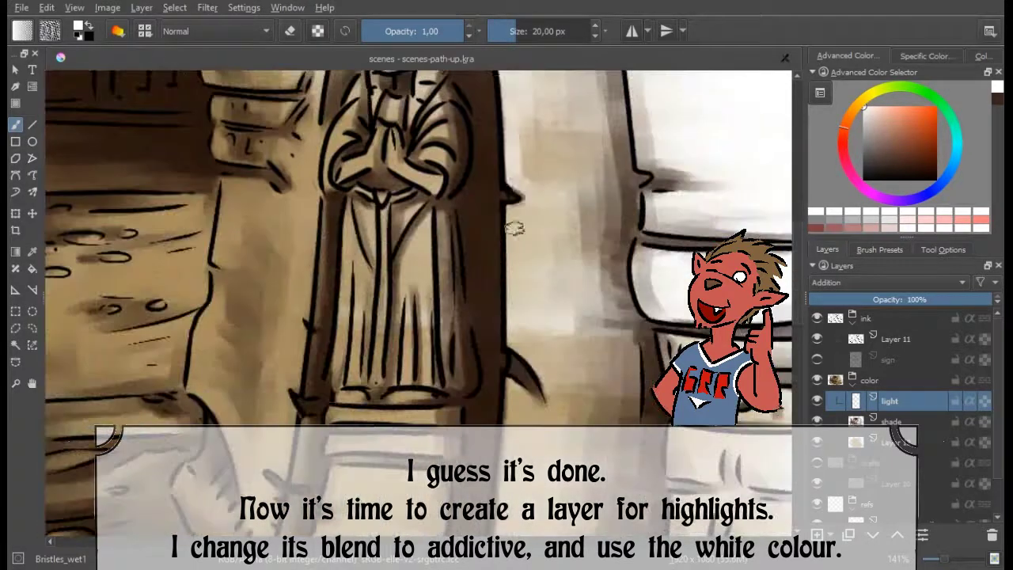
mouse_move(509, 210)
mouse_down()
mouse_move(536, 309)
mouse_move(533, 362)
mouse_up()
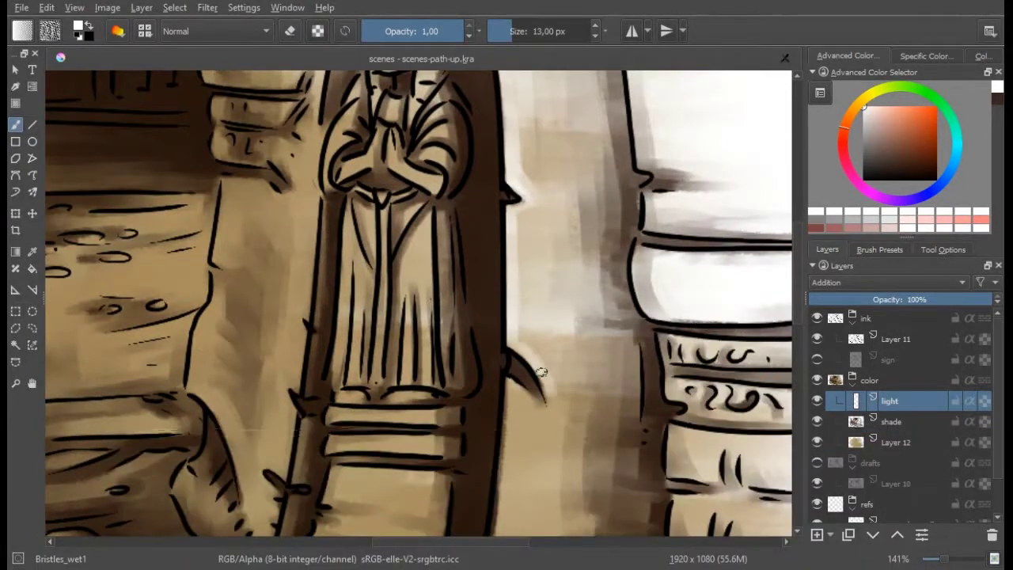
scroll(534, 362, down, 2)
drag(513, 299, 522, 432)
scroll(522, 432, down, 2)
drag(491, 396, 527, 324)
key(bracketright)
key(bracketright)
scroll(565, 255, down, 5)
scroll(538, 237, up, 6)
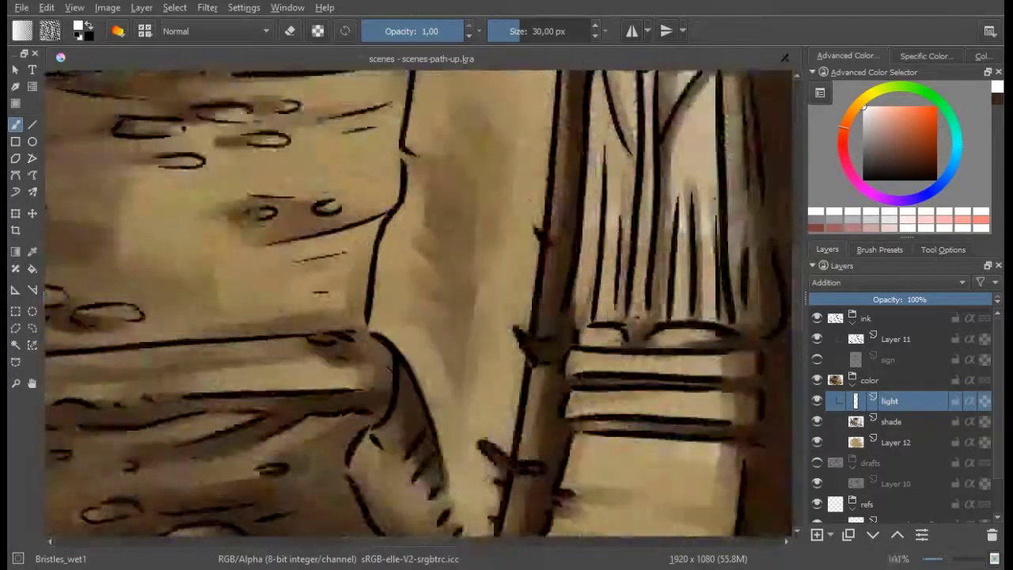
key(bracketleft)
key(bracketleft)
drag(522, 168, 536, 198)
mouse_move(546, 127)
mouse_down()
mouse_move(545, 241)
mouse_move(518, 344)
mouse_up()
Add white highlights along the arch edge
scroll(491, 281, down, 3)
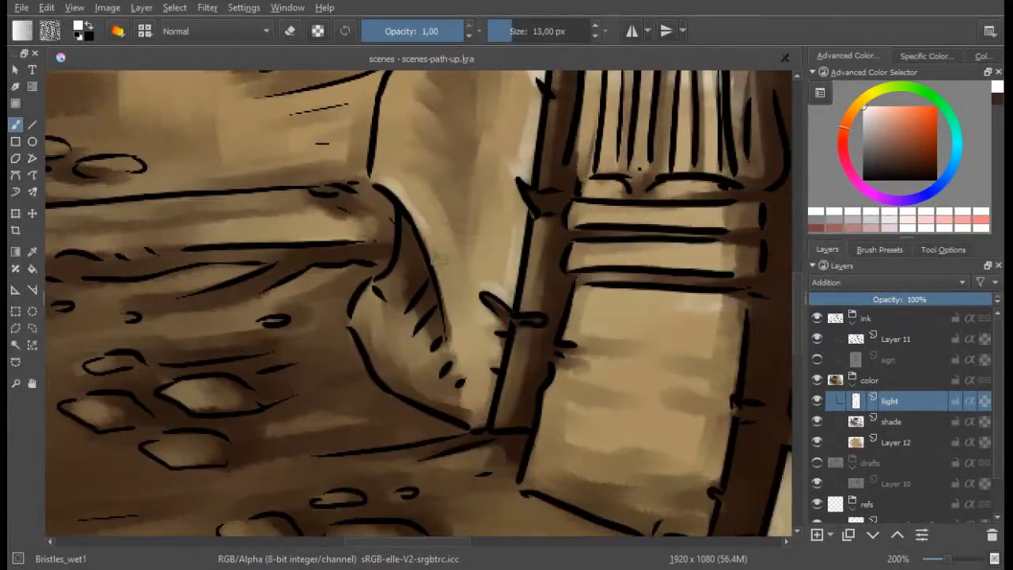
scroll(392, 188, up, 3)
scroll(392, 188, up, 3)
scroll(391, 187, up, 3)
scroll(392, 187, up, 3)
mouse_move(279, 175)
mouse_down()
mouse_move(389, 212)
mouse_move(495, 349)
mouse_up()
drag(372, 170, 506, 316)
scroll(491, 316, down, 3)
mouse_move(463, 223)
mouse_down()
mouse_move(561, 290)
mouse_move(567, 238)
mouse_up()
Add finer highlights to the pillar edge and light the pillar's base bands
key(bracketleft)
key(bracketleft)
scroll(522, 365, down, 3)
mouse_move(443, 404)
mouse_down()
mouse_move(443, 281)
mouse_move(463, 257)
mouse_move(451, 352)
mouse_up()
scroll(444, 340, down, 5)
key(bracketright)
key(bracketright)
scroll(489, 156, down, 3)
scroll(536, 398, up, 3)
drag(455, 149, 617, 148)
mouse_move(467, 176)
mouse_down()
mouse_move(602, 198)
mouse_move(475, 237)
mouse_move(586, 253)
mouse_move(490, 356)
mouse_move(578, 380)
mouse_up()
key(bracketright)
key(bracketright)
Paint thin vertical light strokes on the pillar and highlight its capital
scroll(496, 194, up, 3)
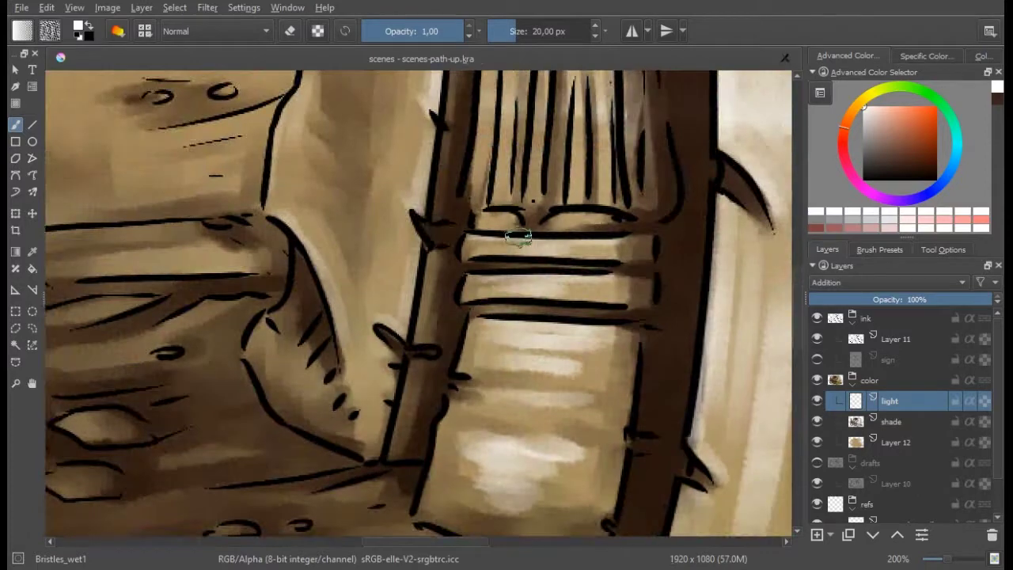
scroll(491, 212, up, 3)
key(bracketleft)
key(bracketleft)
key(bracketleft)
drag(499, 119, 494, 360)
drag(535, 211, 535, 357)
drag(464, 345, 464, 188)
drag(447, 95, 447, 310)
drag(439, 190, 439, 354)
mouse_move(570, 102)
mouse_down()
mouse_move(570, 252)
mouse_move(509, 208)
mouse_up()
scroll(570, 237, up, 3)
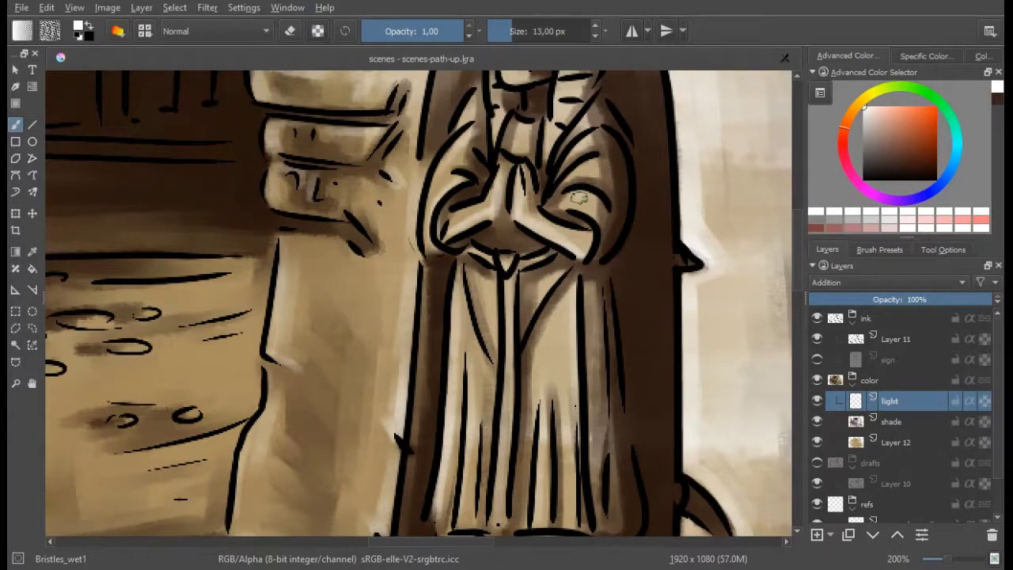
scroll(538, 212, up, 3)
Highlight the right side of the statue's face and add more pillar light strokes
mouse_move(519, 111)
mouse_down()
mouse_move(548, 163)
mouse_move(541, 234)
mouse_up()
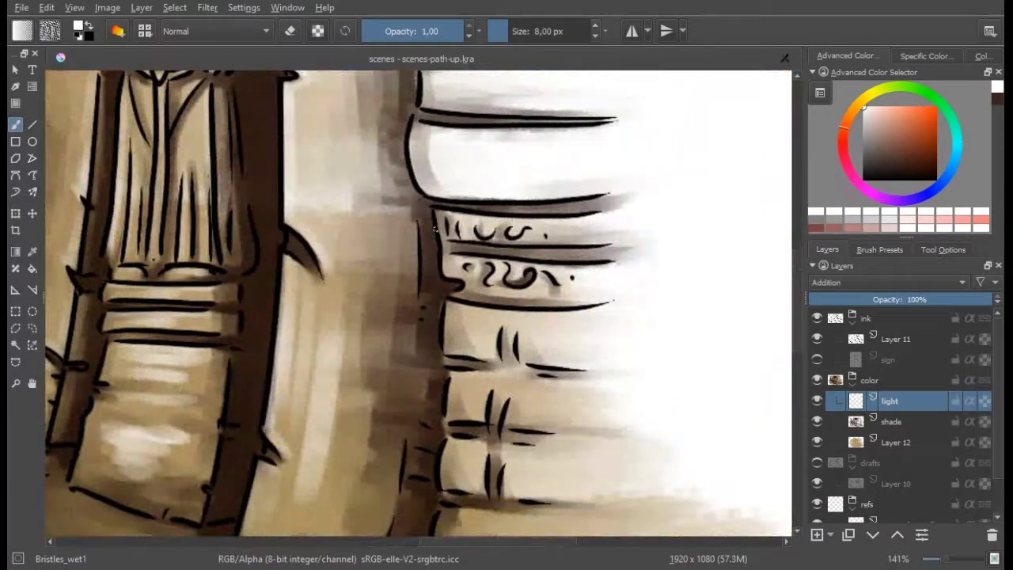
key(bracketright)
drag(463, 309, 491, 361)
mouse_move(466, 447)
mouse_down()
mouse_move(451, 349)
mouse_move(463, 395)
mouse_move(436, 350)
mouse_move(543, 340)
mouse_move(446, 190)
mouse_up()
scroll(450, 349, down, 3)
key(bracketright)
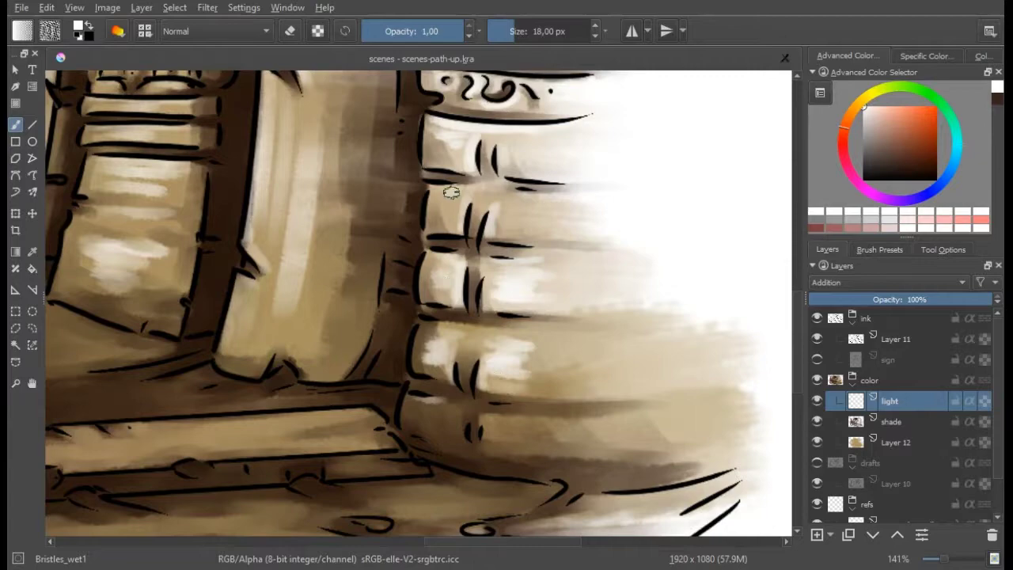
scroll(525, 219, up, 5)
scroll(526, 220, down, 5)
scroll(464, 316, up, 1)
scroll(413, 337, up, 3)
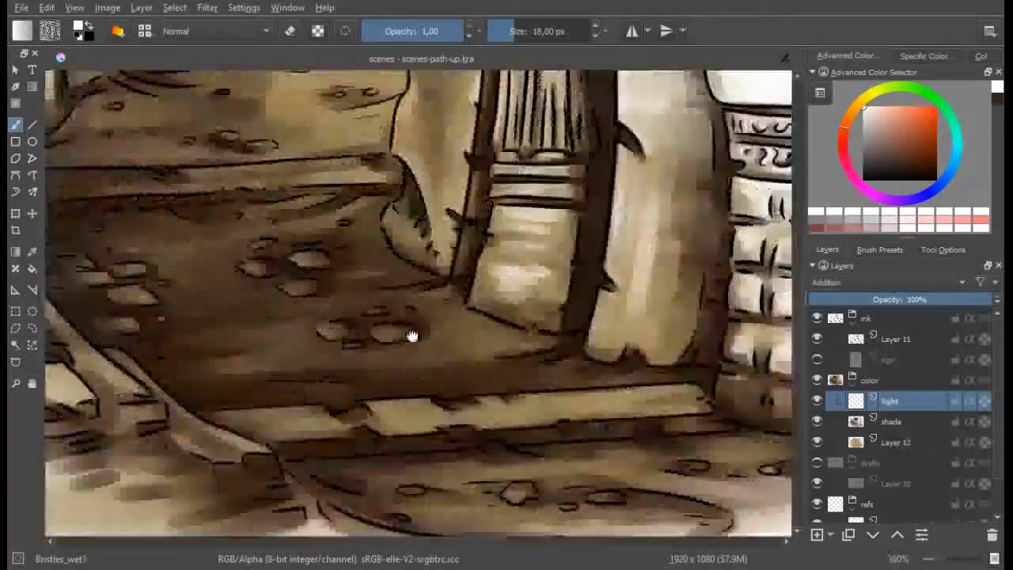
scroll(414, 337, up, 2)
key(bracketleft)
scroll(603, 237, right, 3)
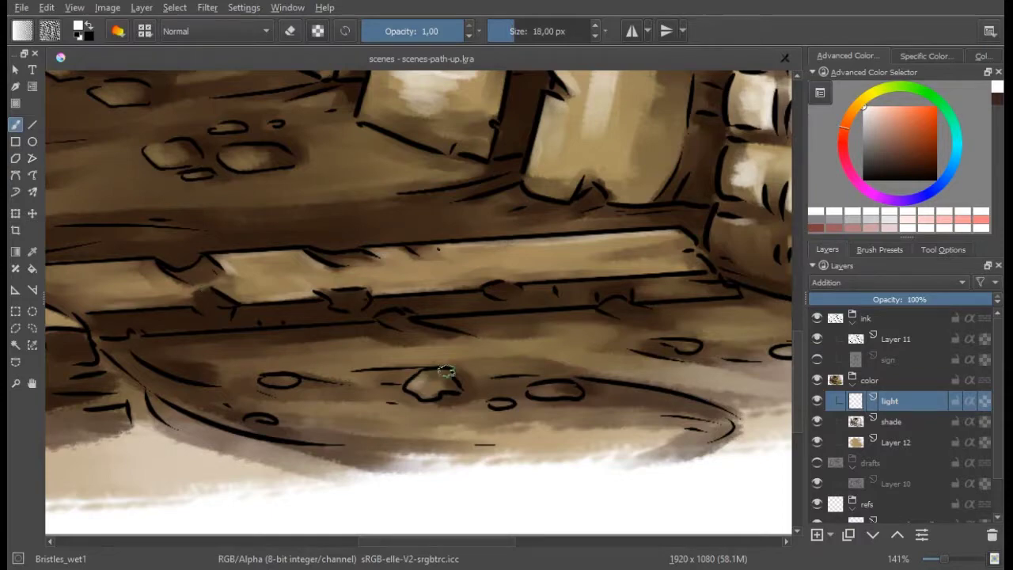
scroll(602, 332, left, 3)
scroll(484, 315, up, 3)
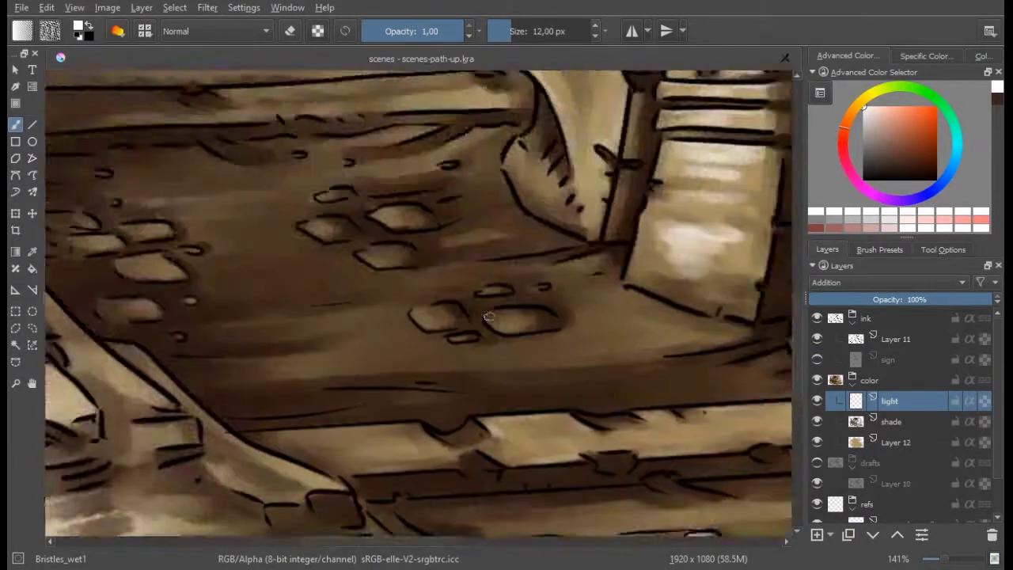
scroll(346, 254, left, 6)
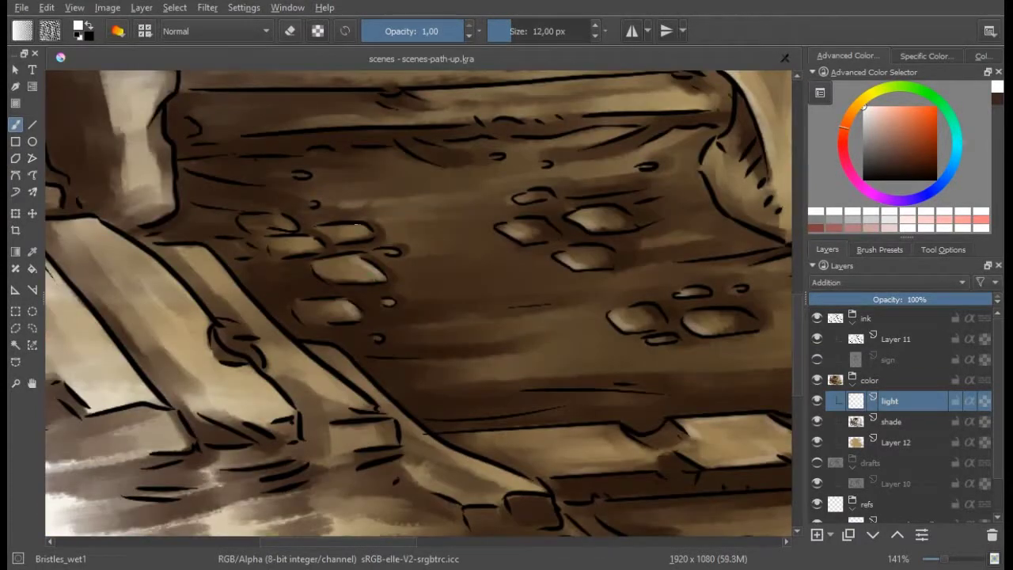
scroll(475, 234, up, 2)
scroll(566, 235, left, 2)
key(bracketleft)
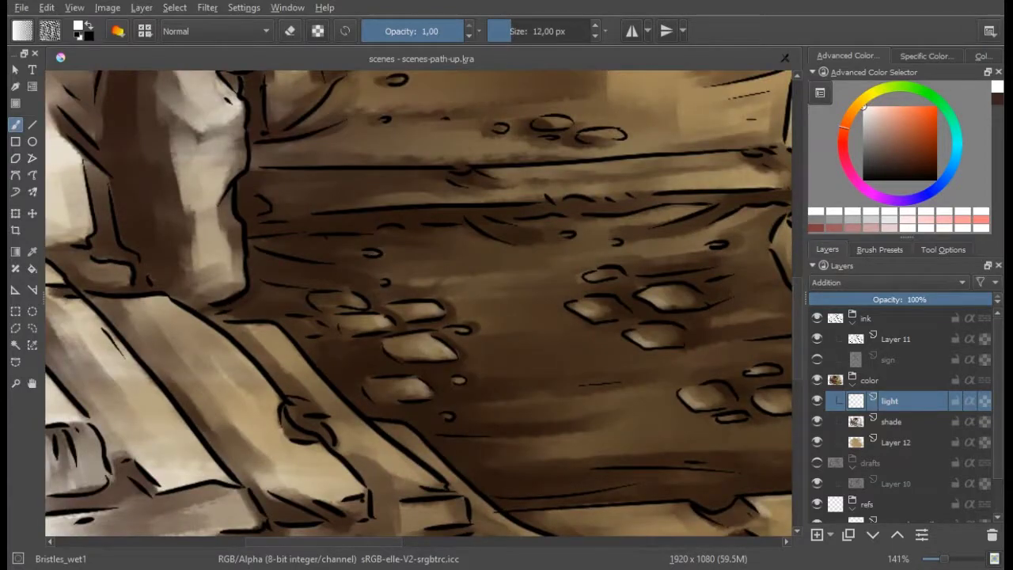
scroll(576, 196, right, 3)
scroll(576, 195, up, 1)
scroll(527, 180, up, 1)
scroll(528, 181, up, 2)
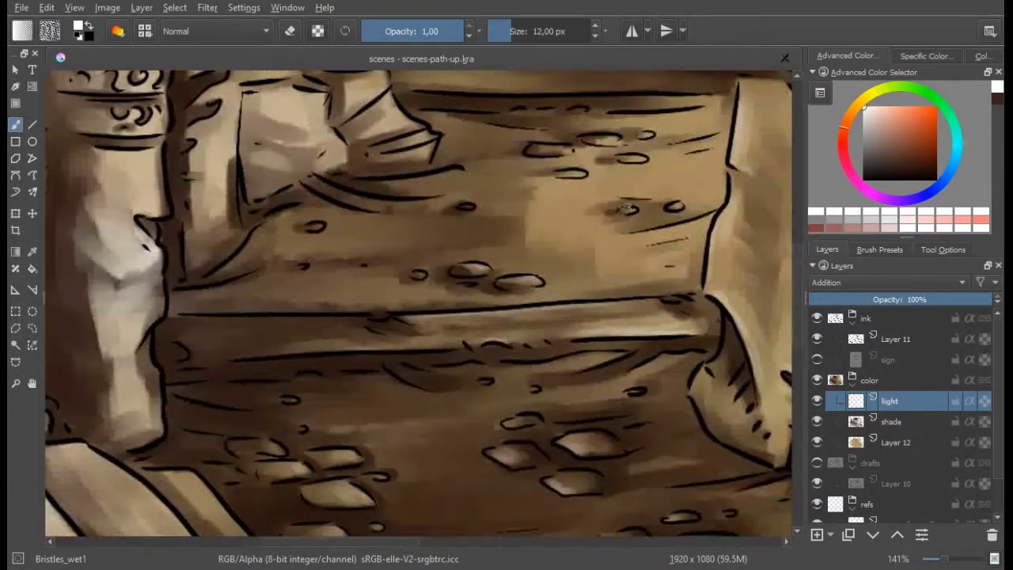
scroll(556, 181, left, 3)
scroll(557, 181, up, 1)
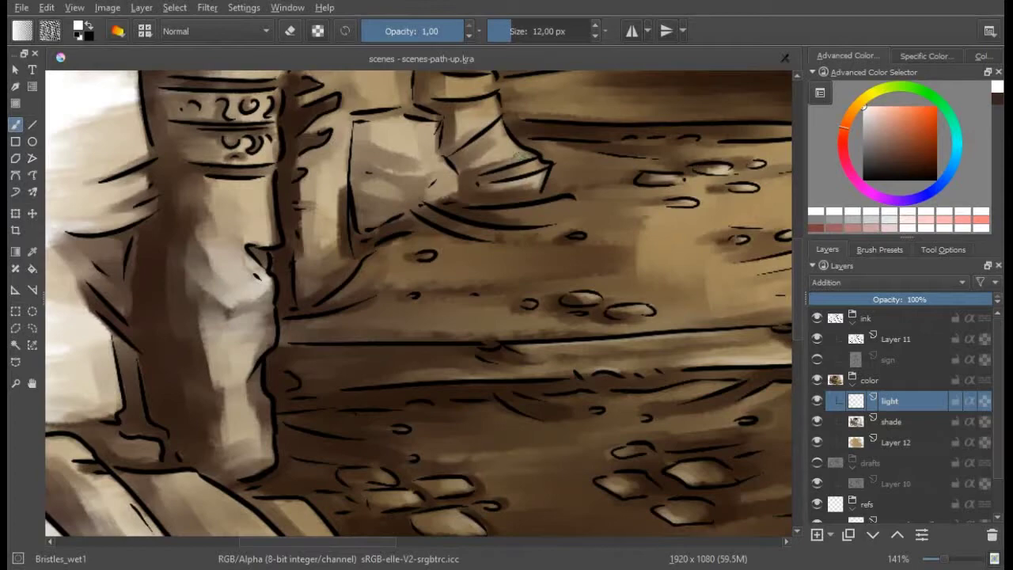
scroll(516, 163, up, 3)
key([)
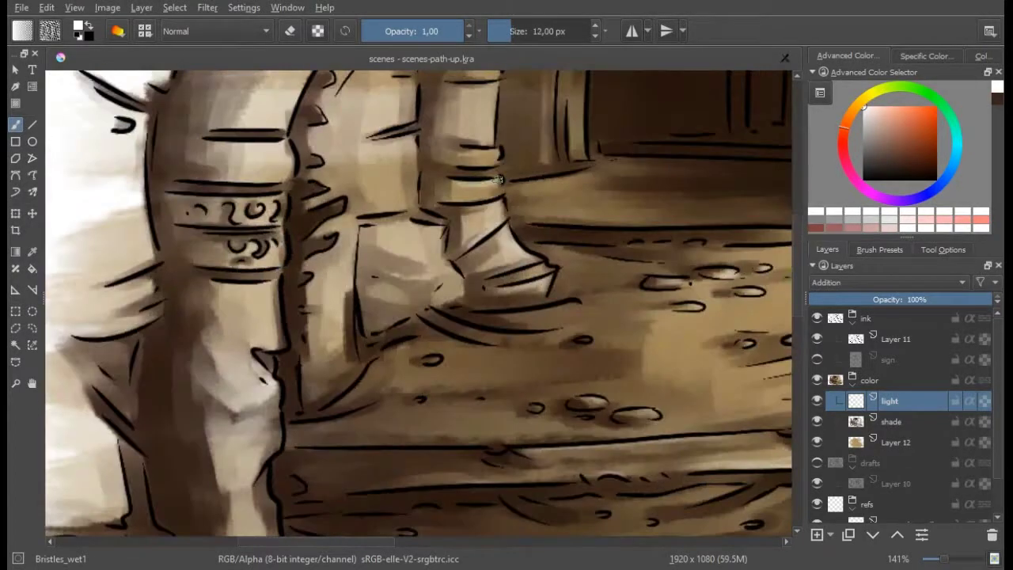
scroll(478, 186, up, 3)
key([)
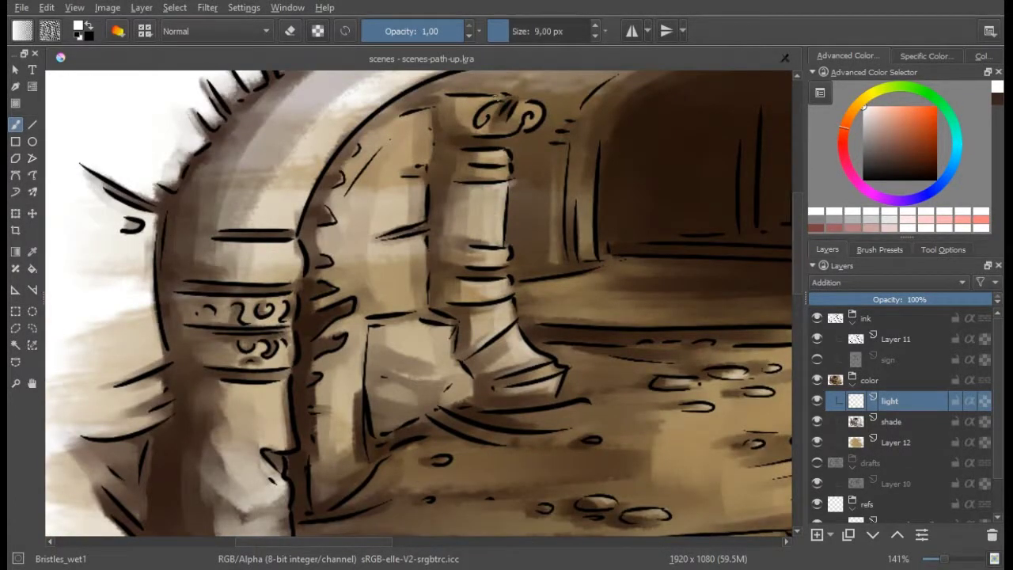
key([)
scroll(401, 181, down, 1)
scroll(374, 265, left, 4)
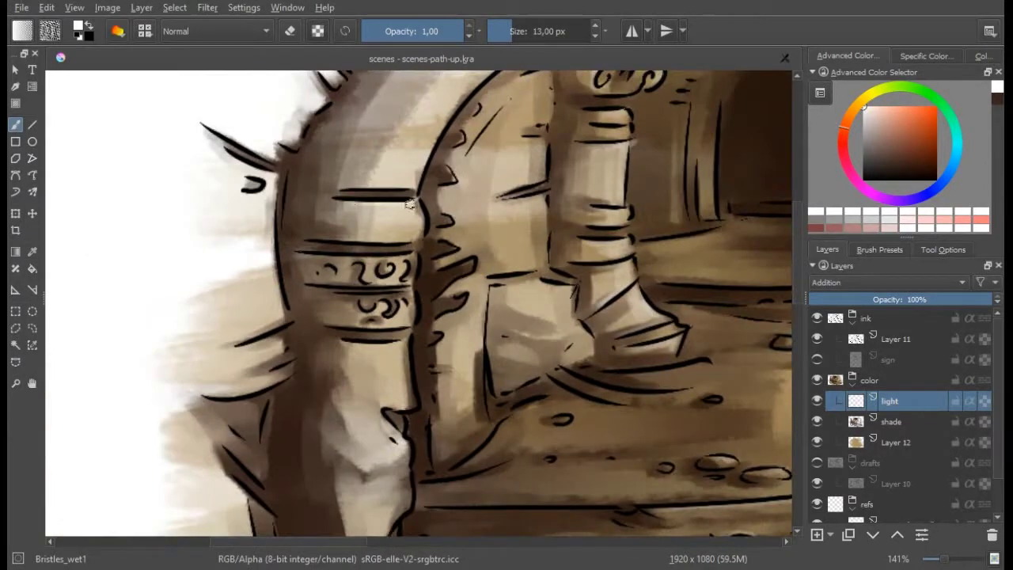
scroll(375, 327, up, 3)
scroll(411, 204, right, 2)
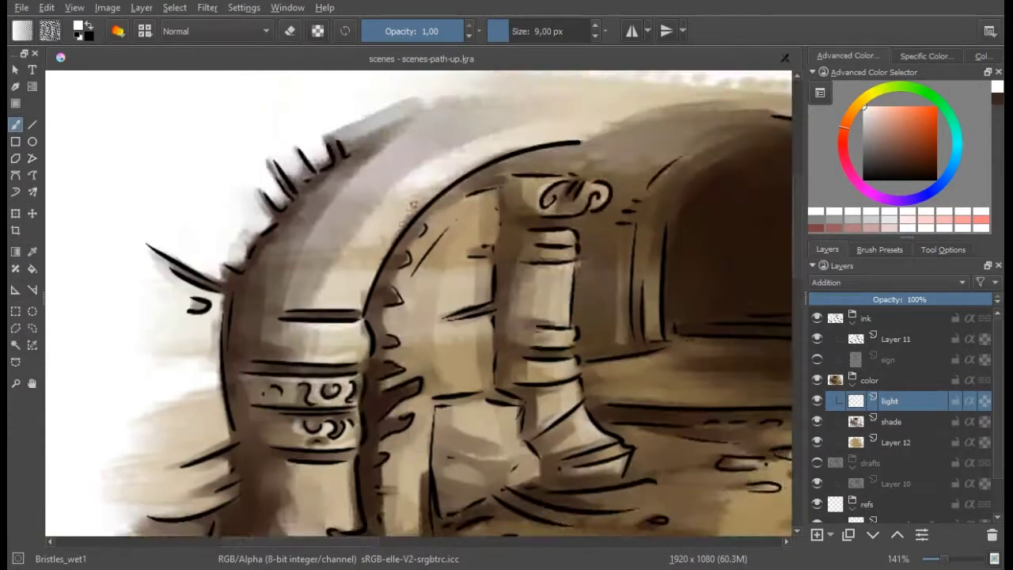
scroll(378, 273, left, 2)
key(])
key(])
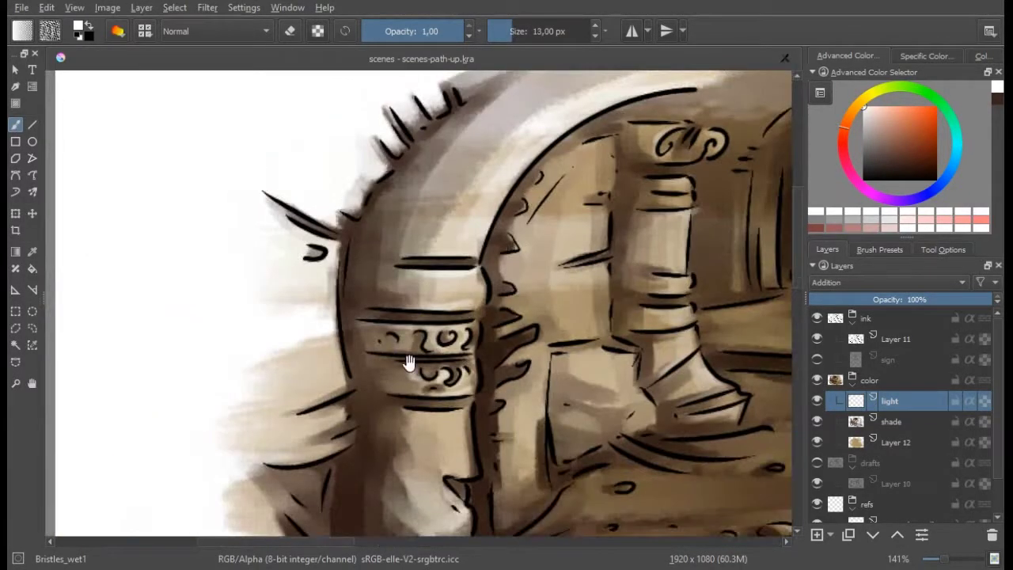
scroll(394, 296, down, 5)
scroll(411, 312, right, 3)
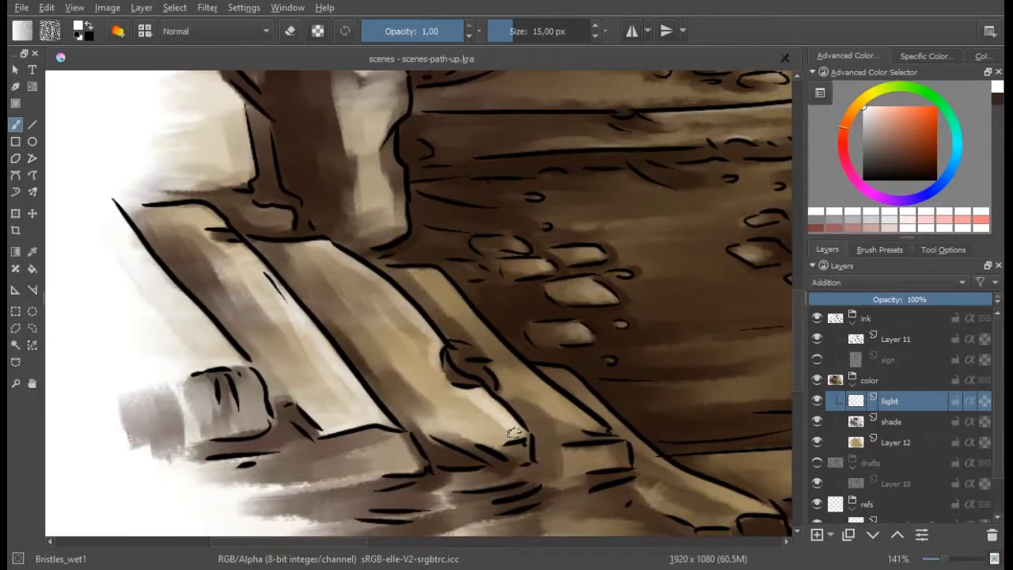
scroll(507, 300, right, 2)
scroll(514, 297, down, 1)
key(e)
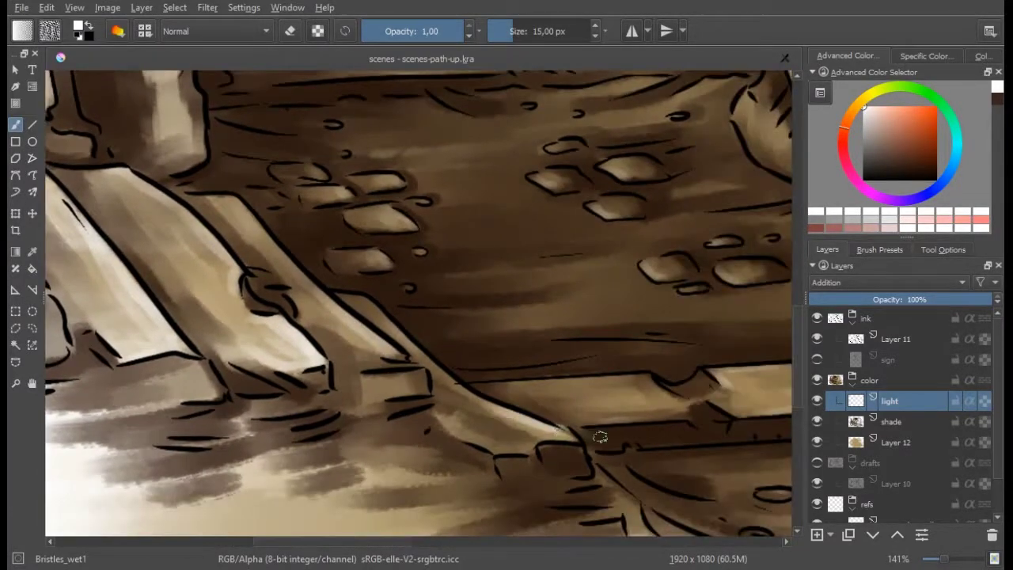
scroll(475, 340, down, 5)
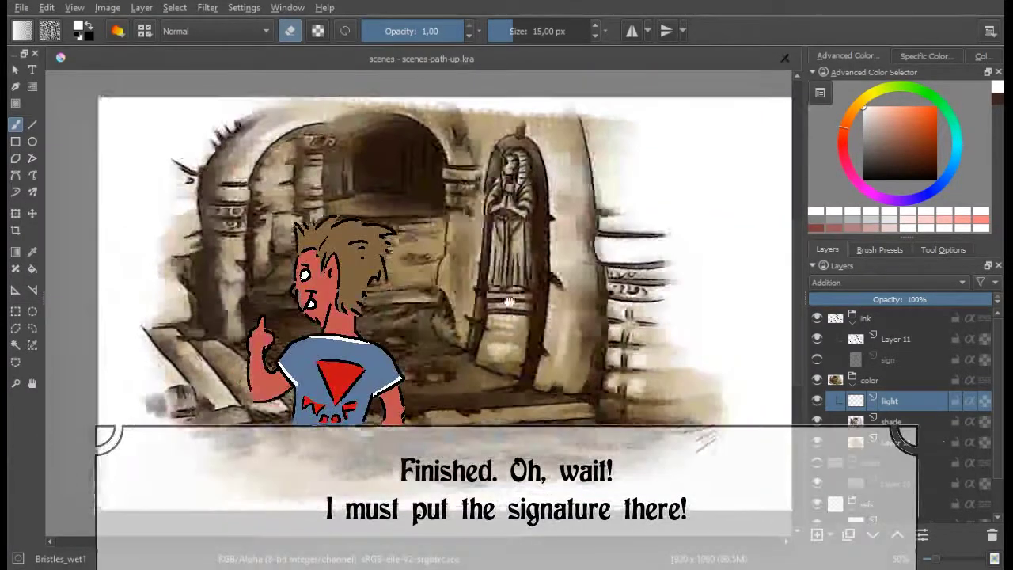
Unhide the sign layer and move its signature to the artwork's lower-left corner
click(817, 359)
click(888, 359)
key(t)
drag(678, 351, 62, 435)
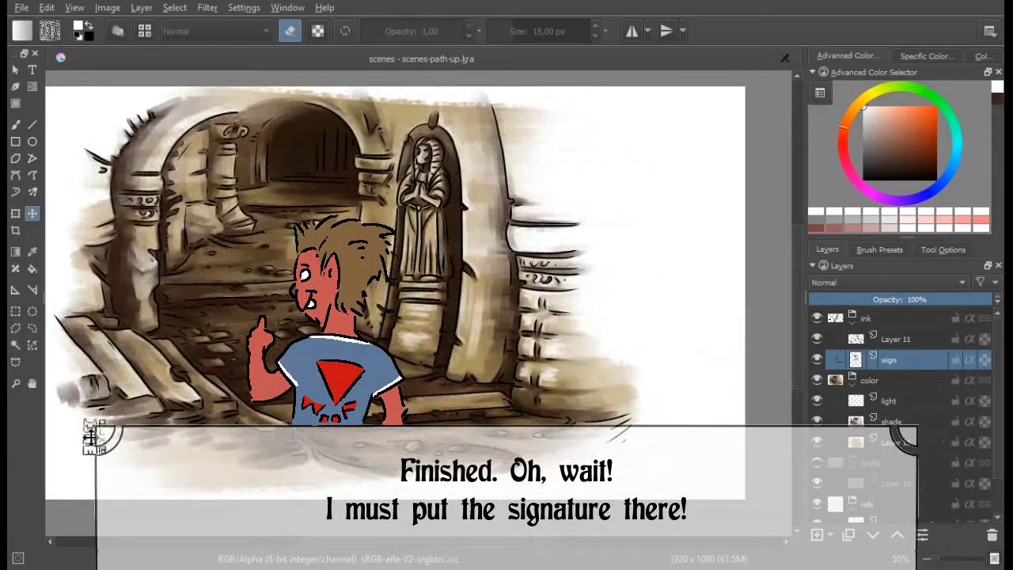